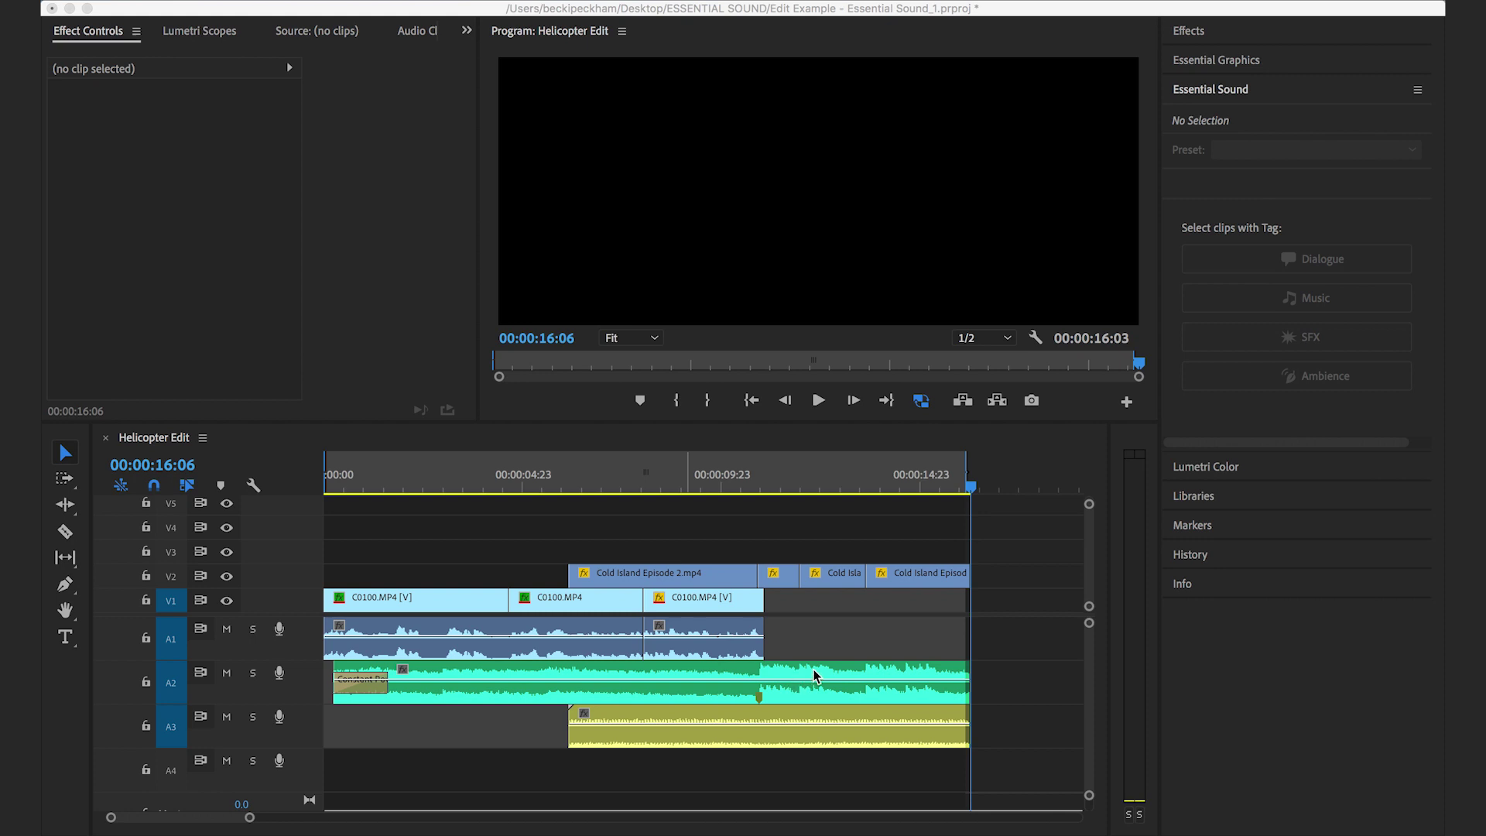
Play the Helicopter Edit sequence from the start to hear its dialogue, music and helicopter audio.
click(323, 487)
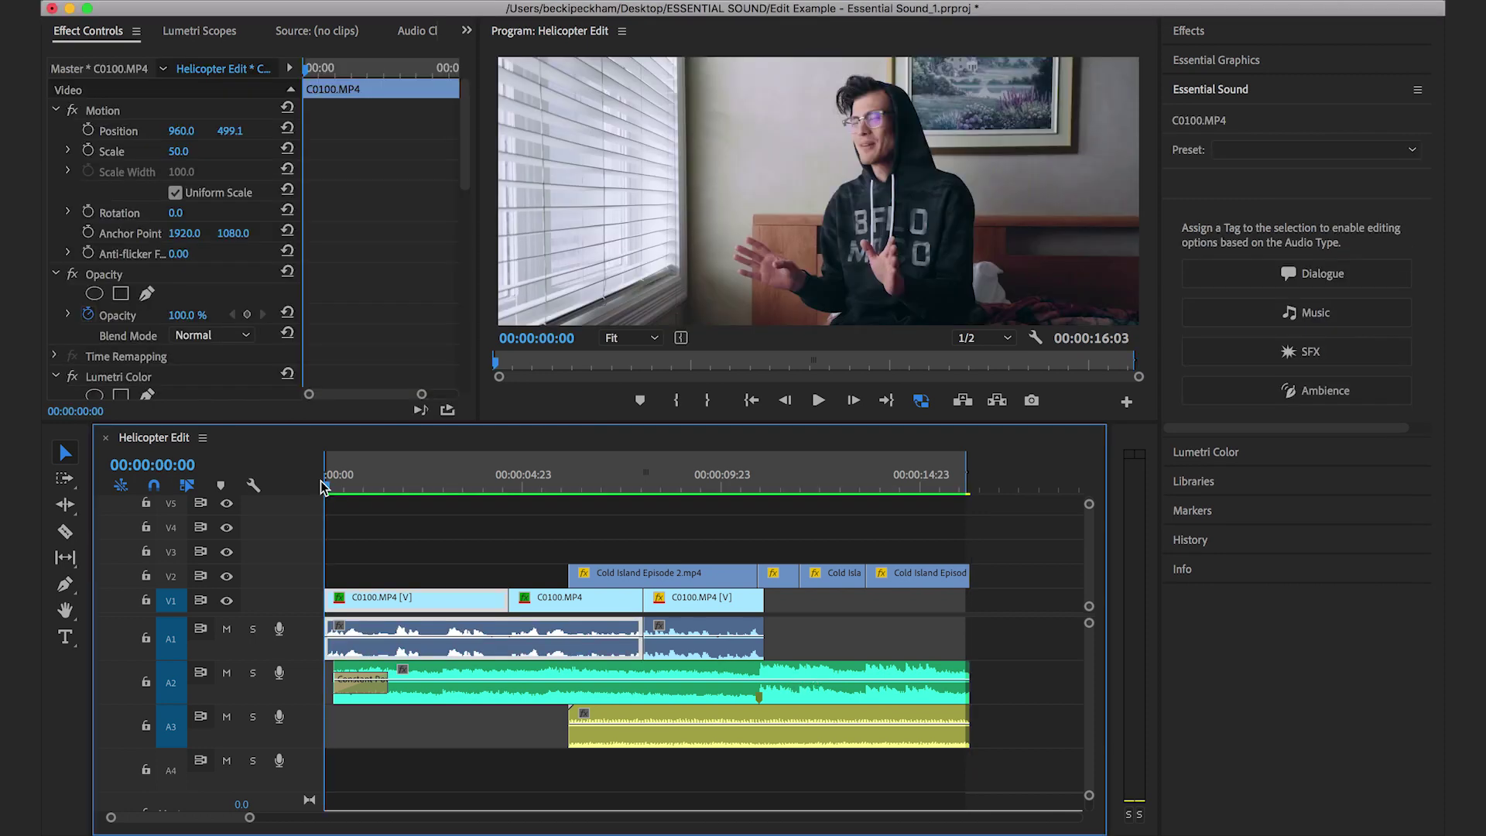
key(space)
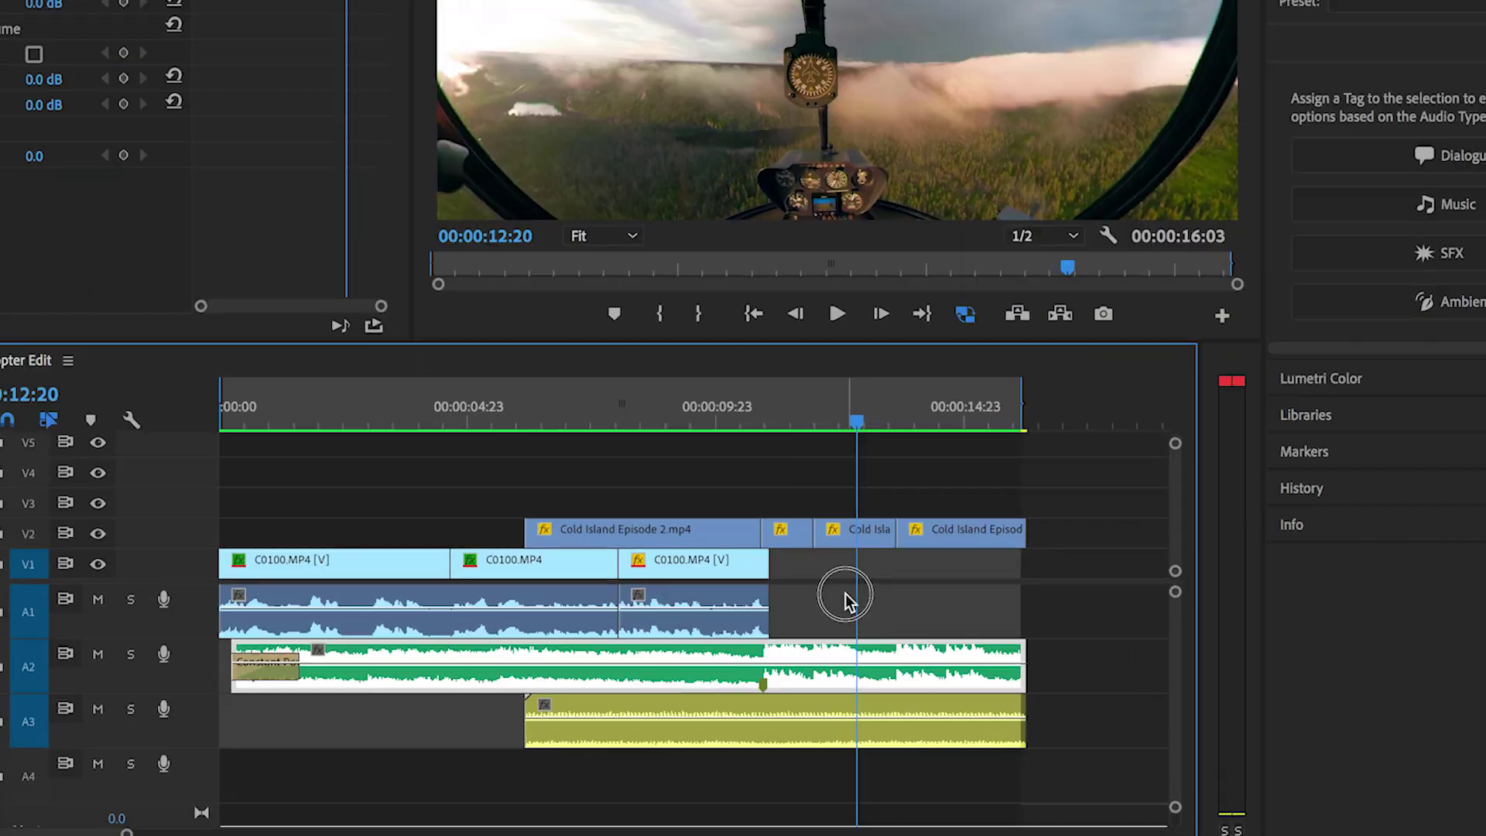
Tag the A1 dialogue clips as Dialogue in Essential Sound.
drag(828, 623, 809, 624)
drag(682, 577, 381, 607)
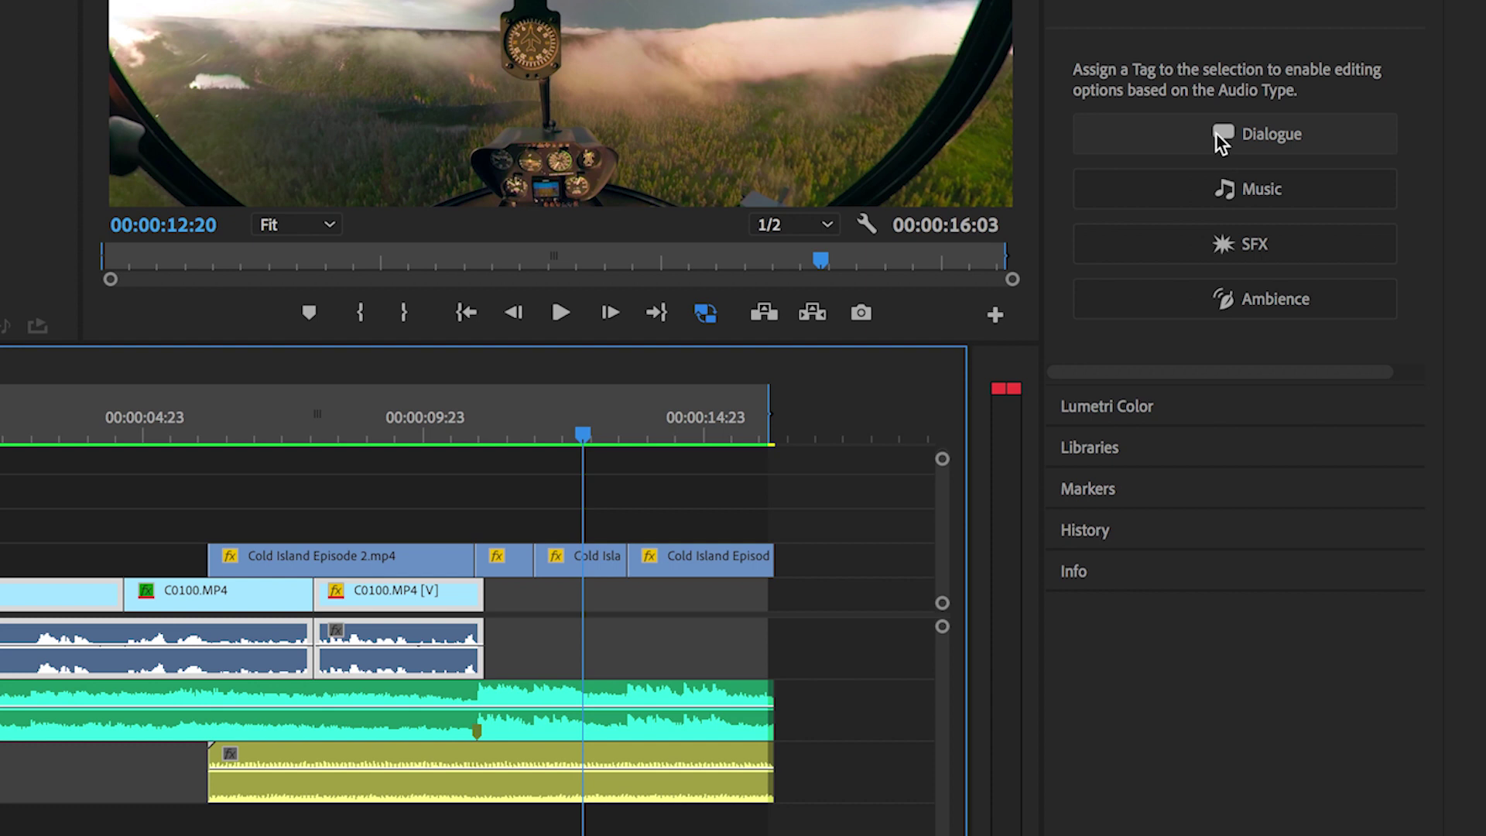
click(1217, 135)
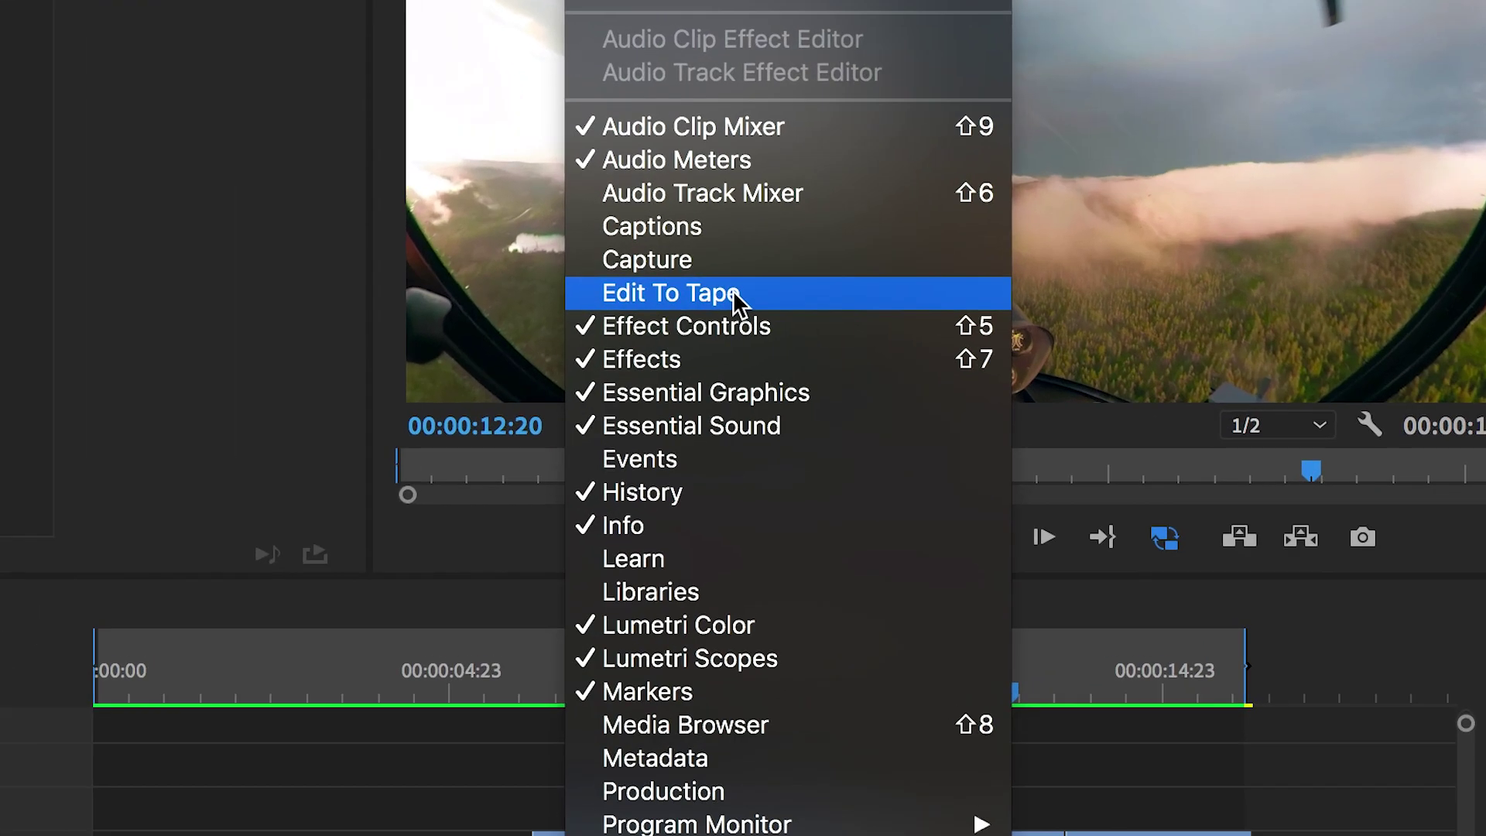
click(749, 434)
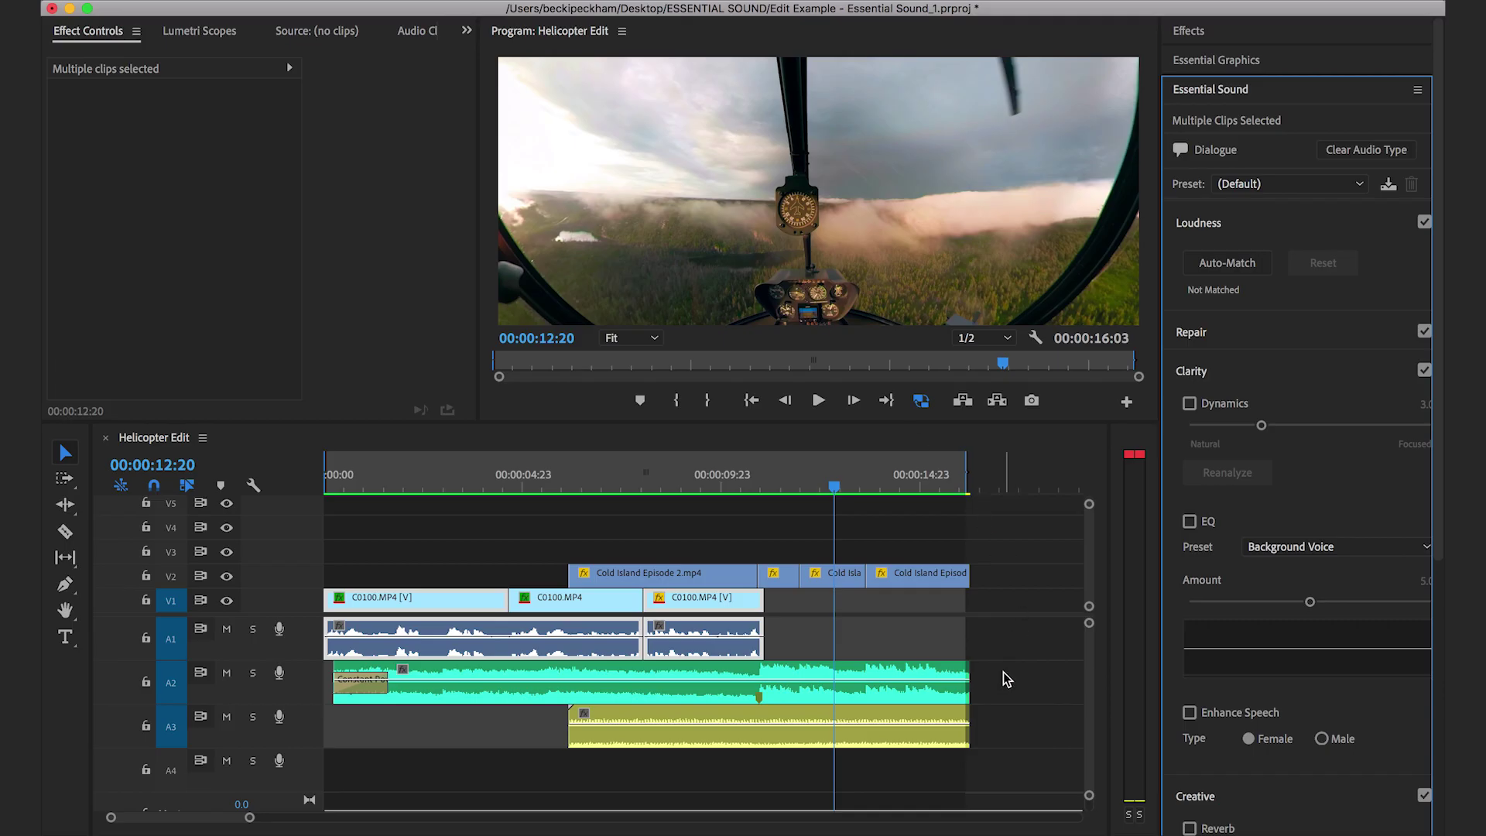
Tag the A2 music clip as Music and the A3 helicopter sound as SFX.
click(981, 673)
click(869, 687)
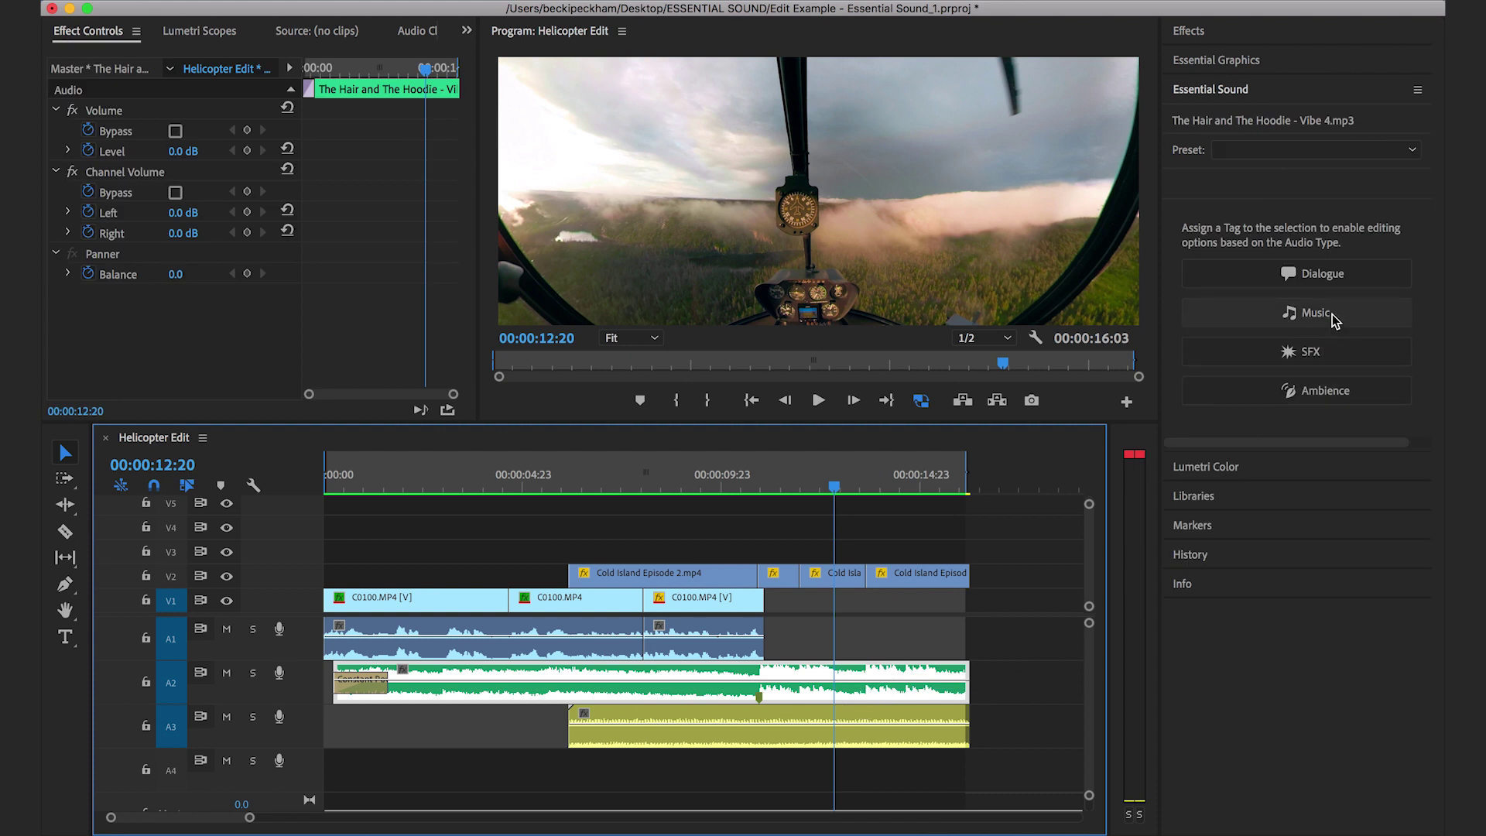
click(1316, 312)
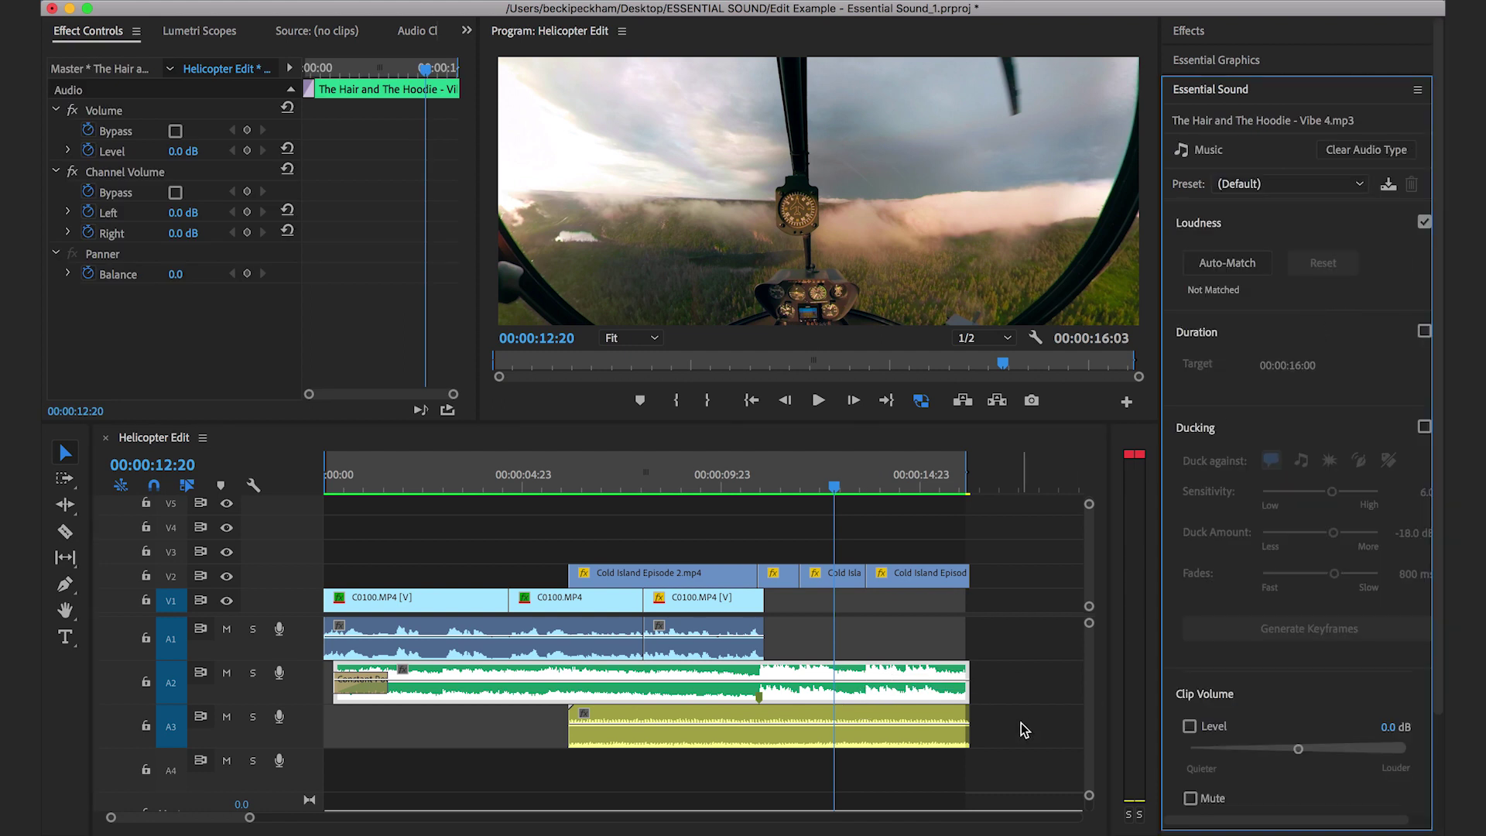
drag(1020, 726, 859, 745)
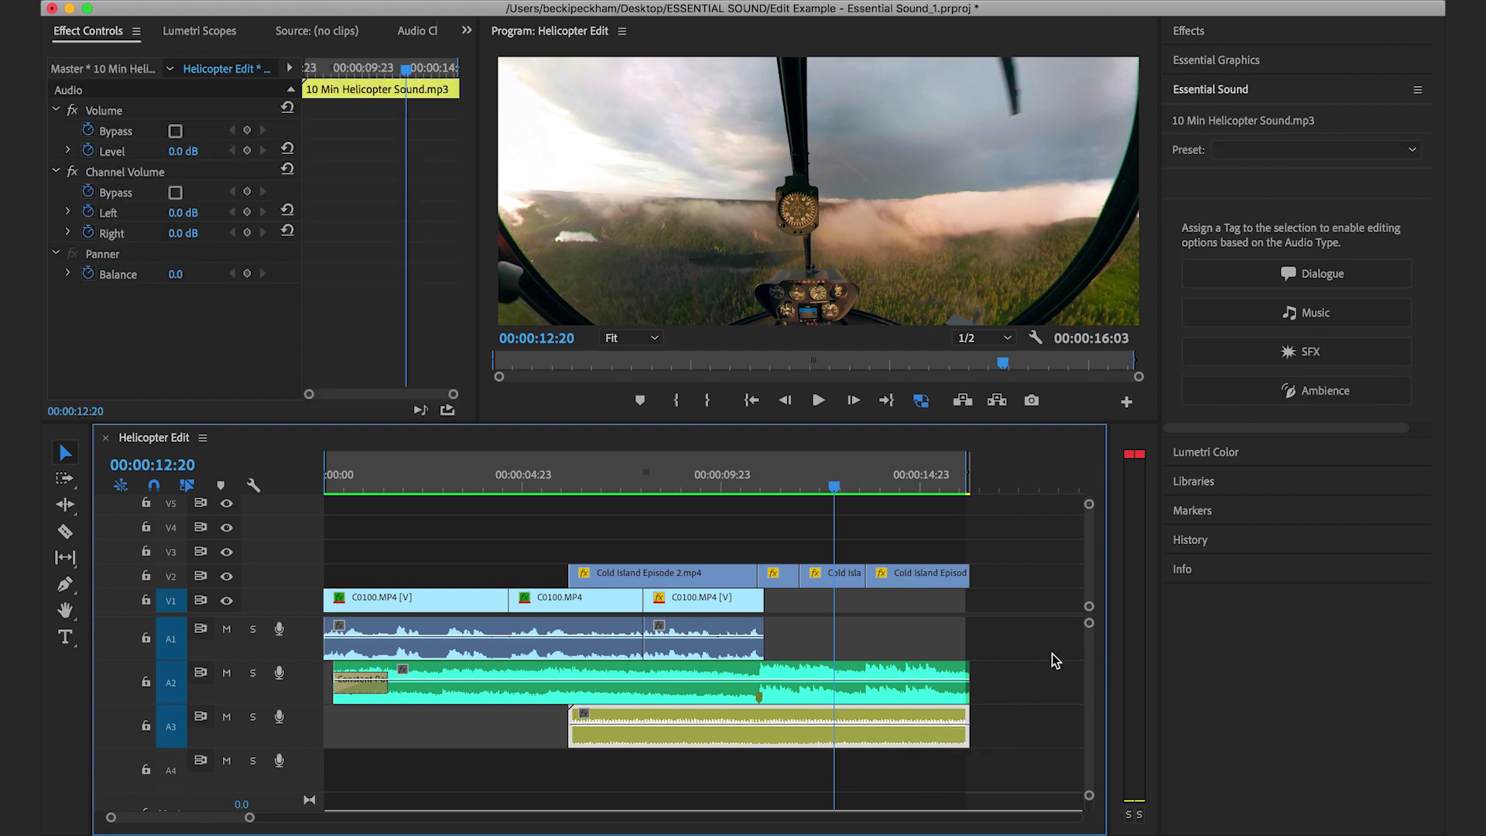
click(1309, 357)
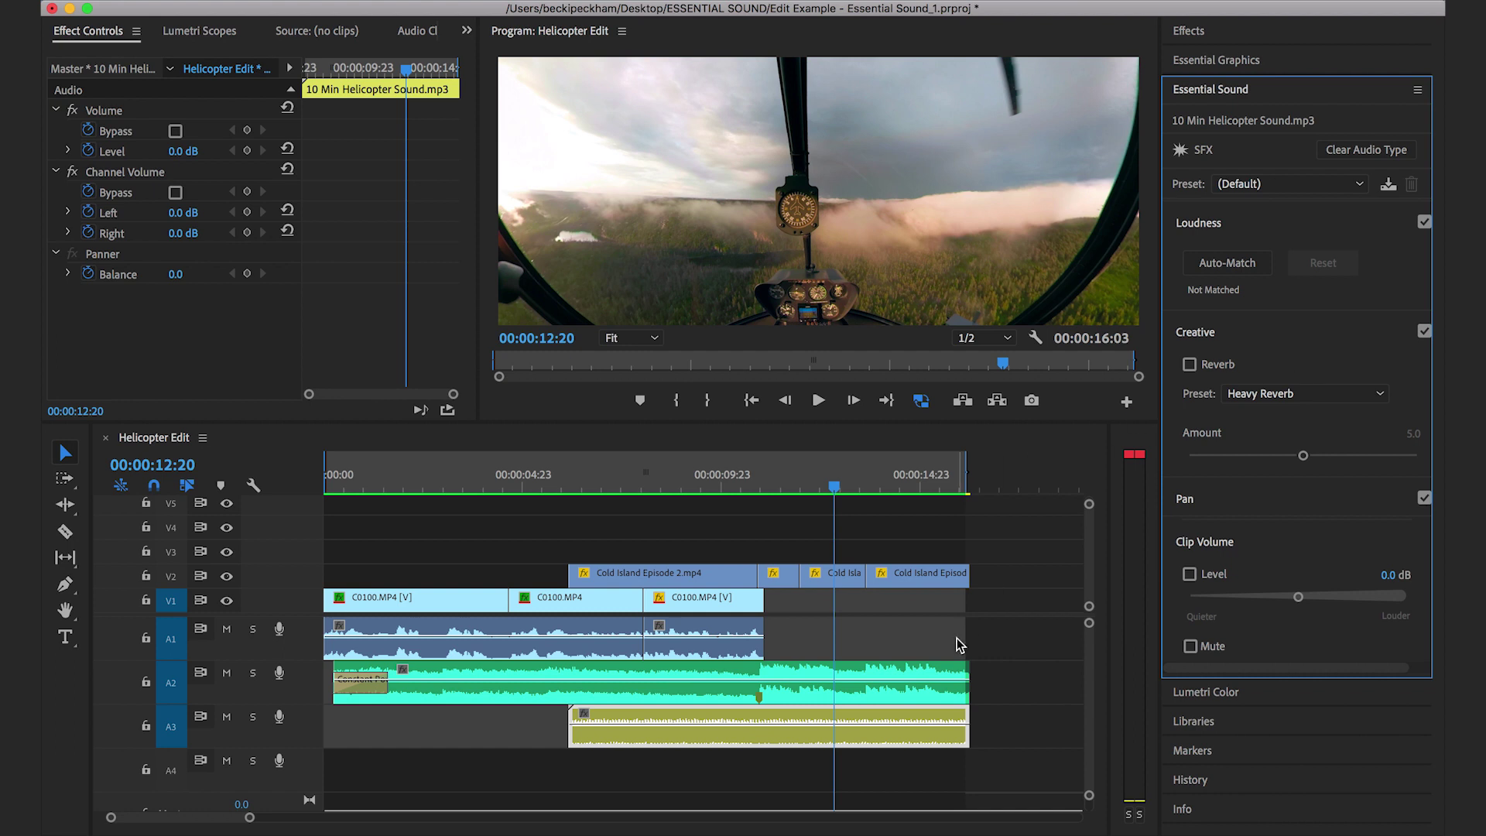
Solo track A1 and auto-match the dialogue clips' loudness to -23.00 LUFS.
click(1003, 660)
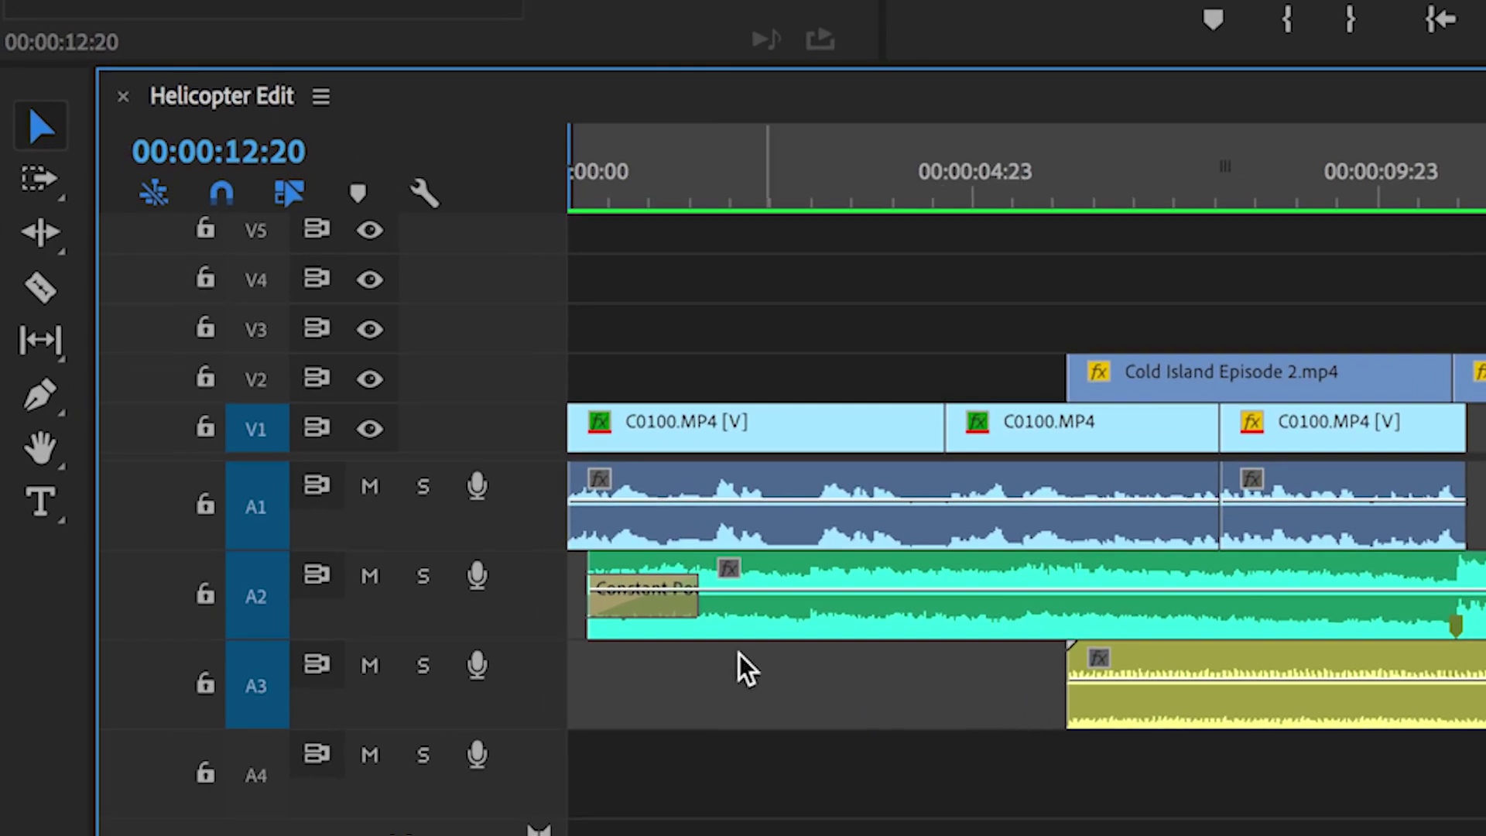
click(423, 492)
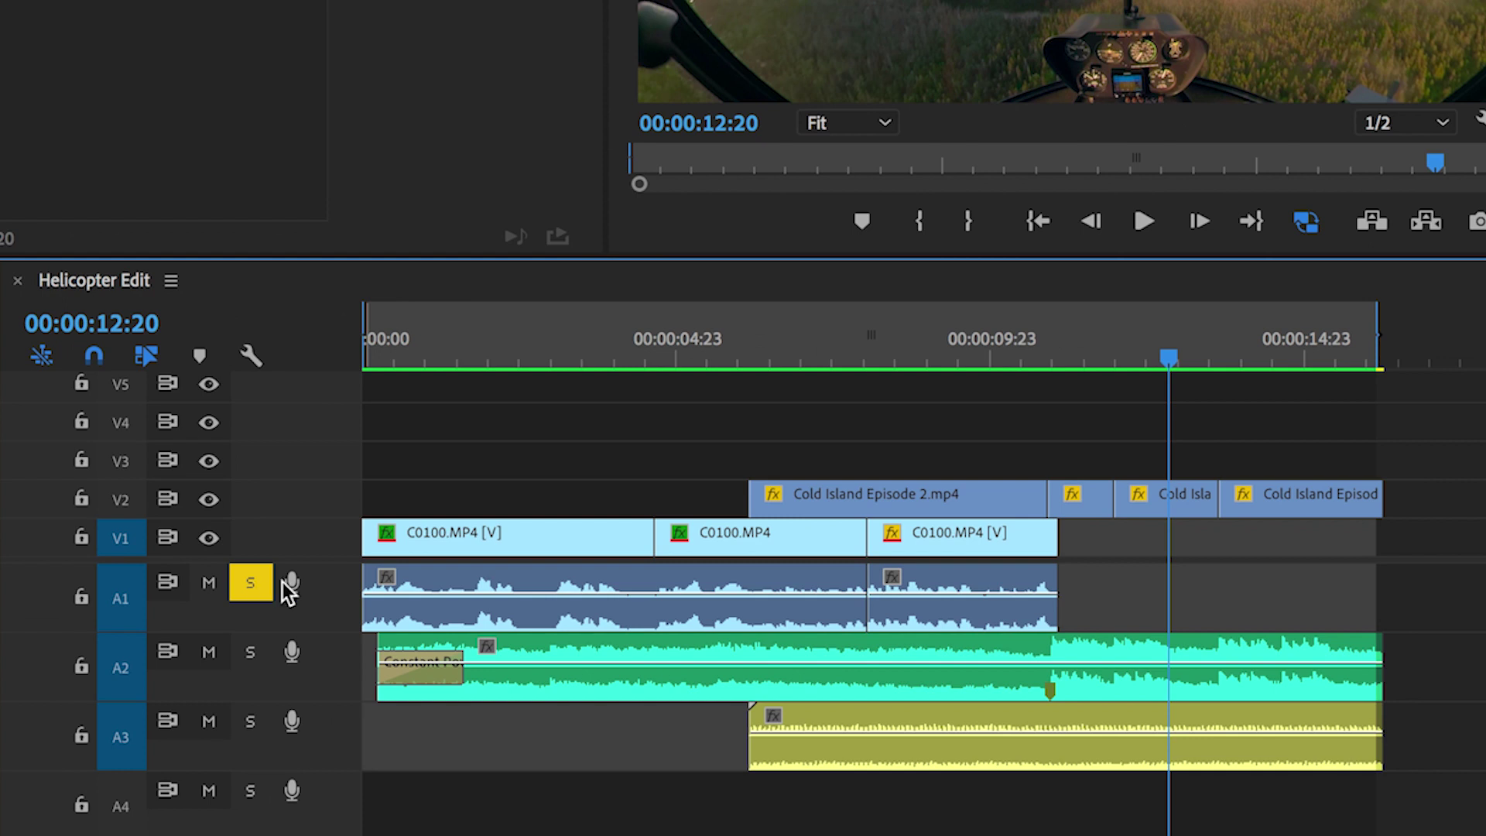
drag(1122, 590, 810, 615)
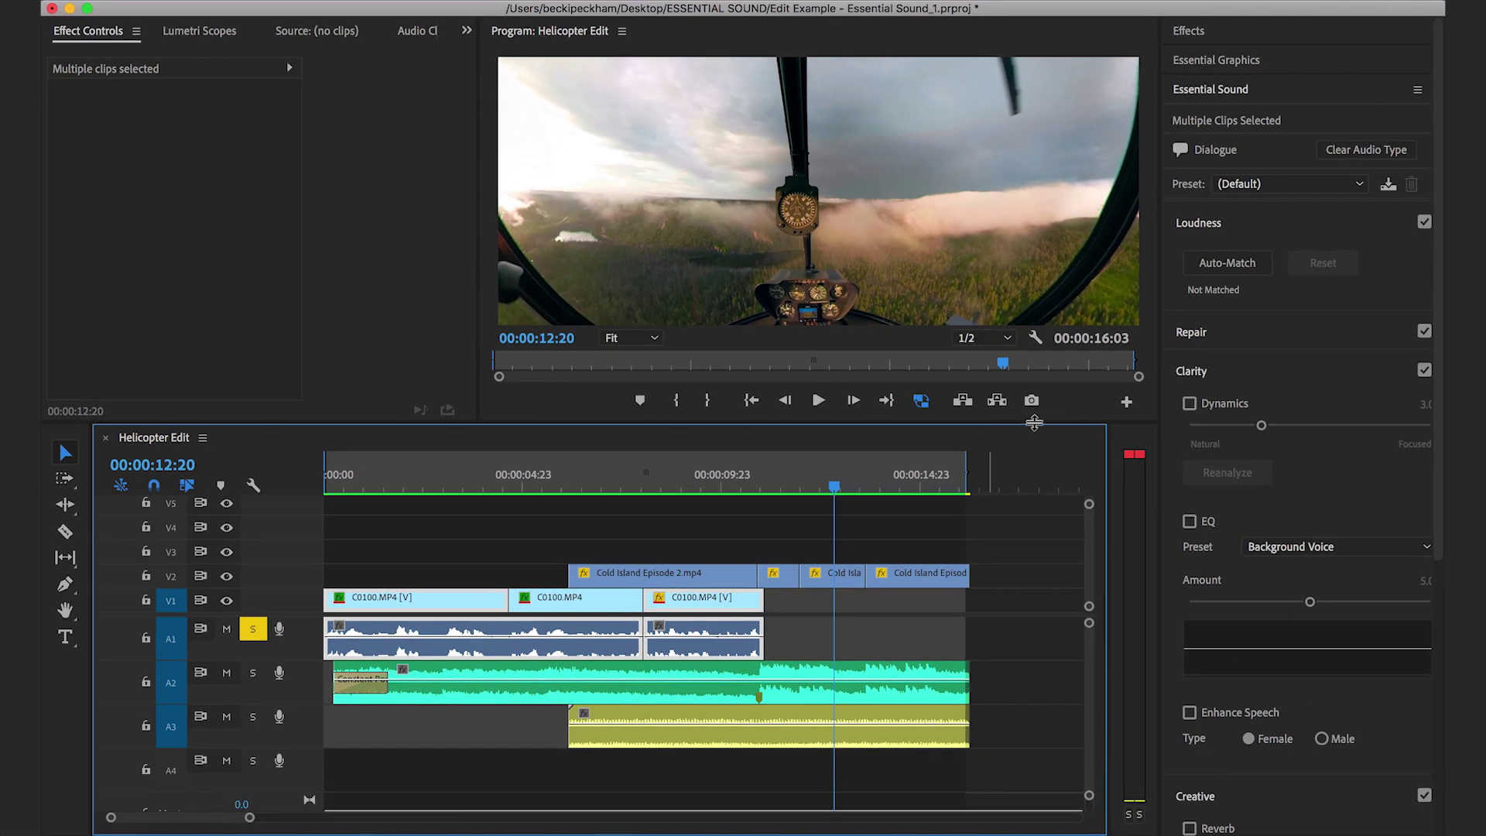
click(1238, 268)
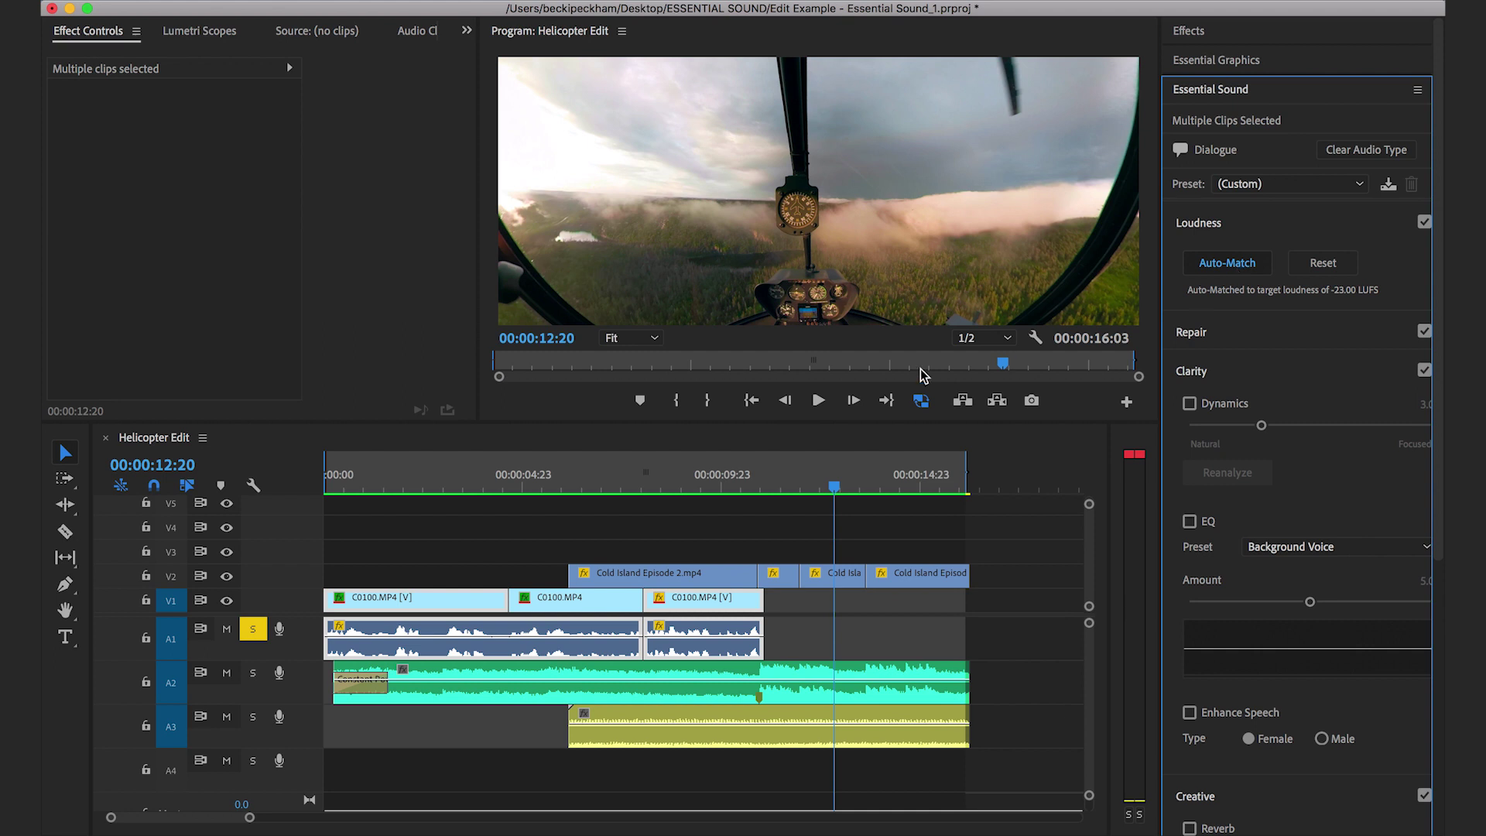
Play back the loudness-matched dialogue from near the sequence start, stopping at 00:00:03:03.
click(367, 485)
drag(367, 485, 318, 486)
key(space)
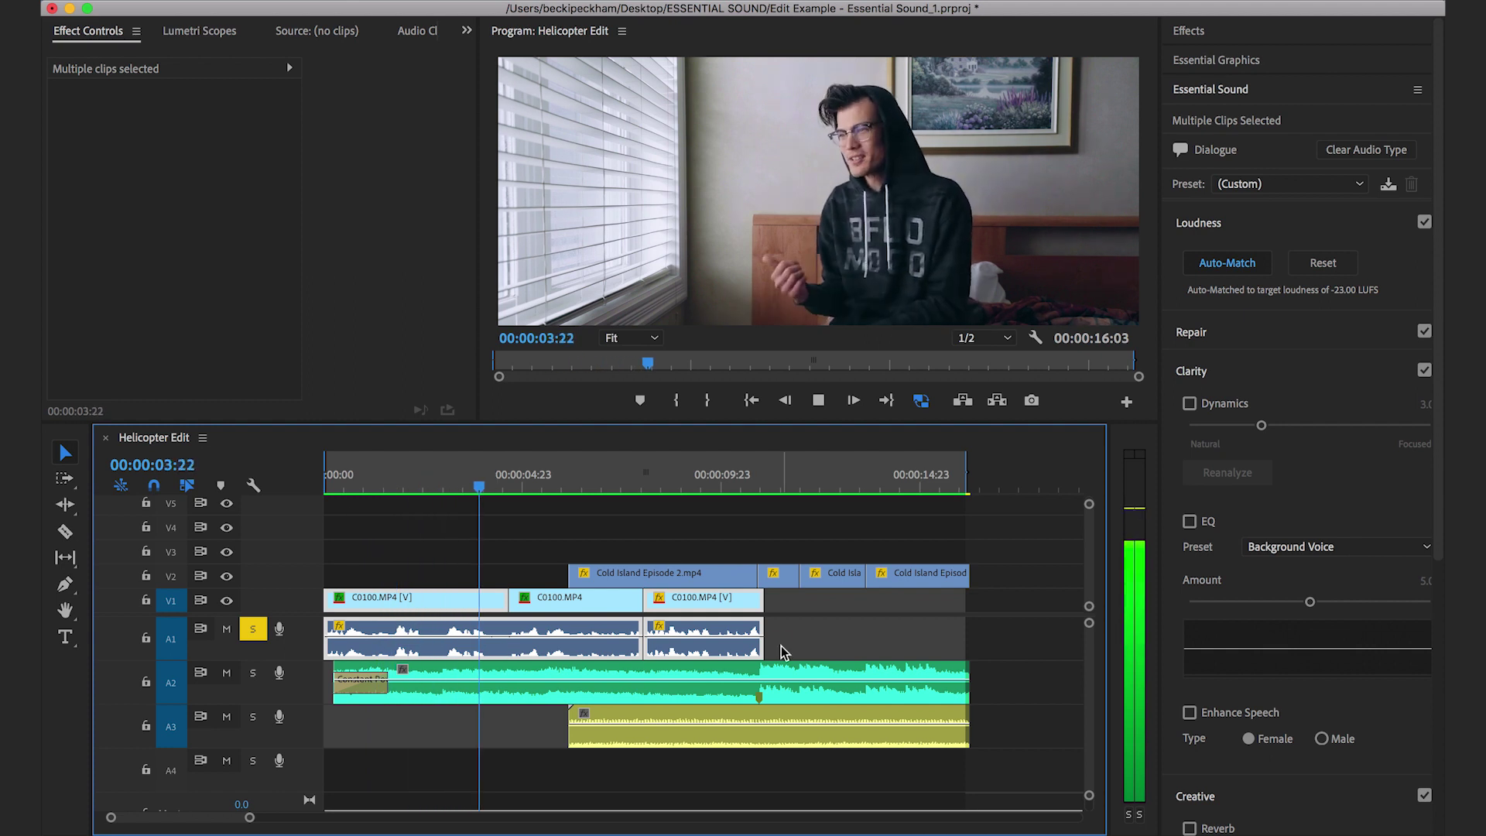
click(449, 488)
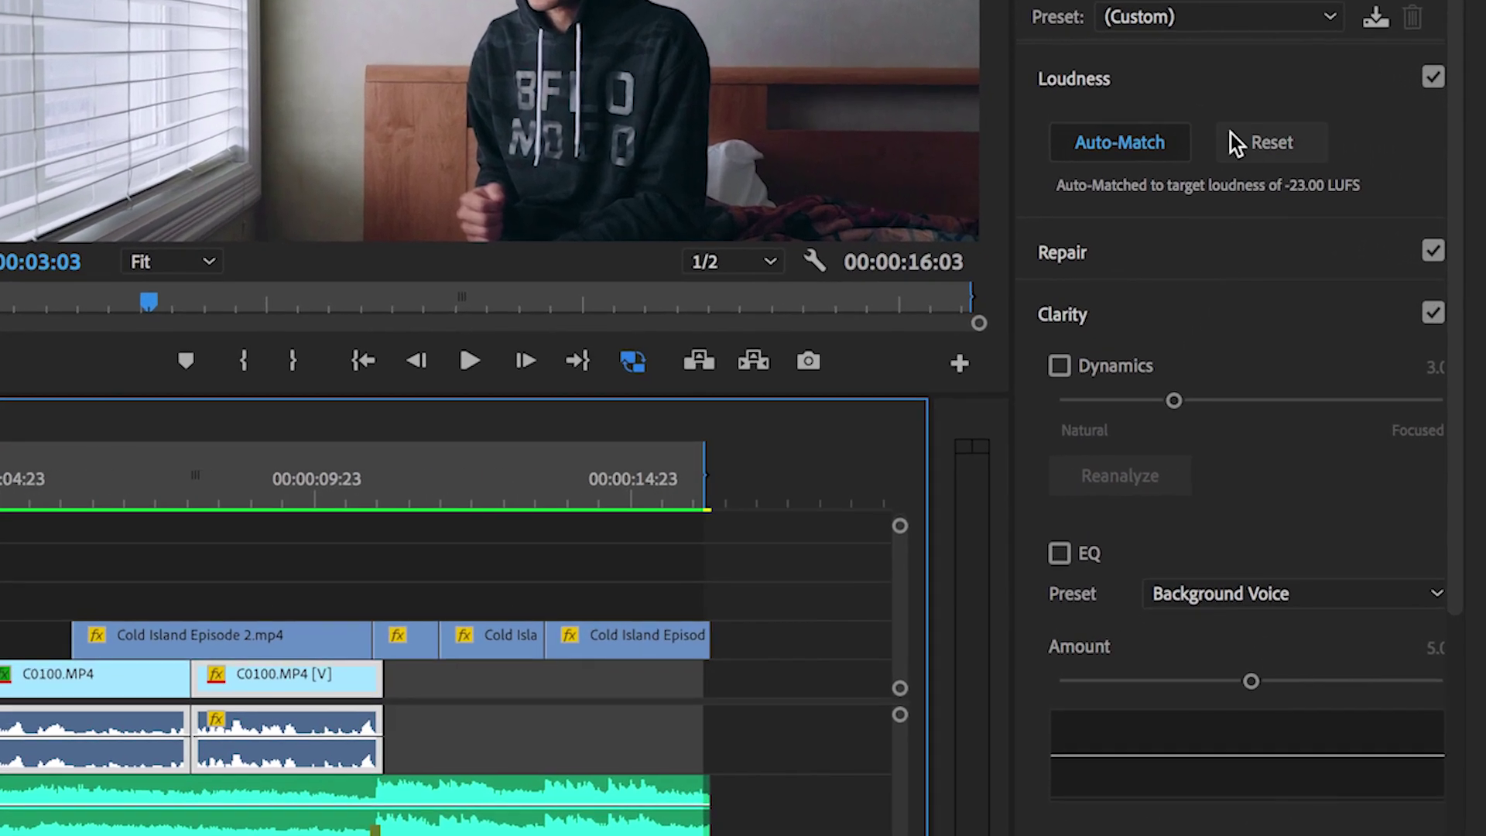
Enable Reduce Noise under Repair for the C0100.MP4 dialogue and set its amount to 3.8.
click(1147, 252)
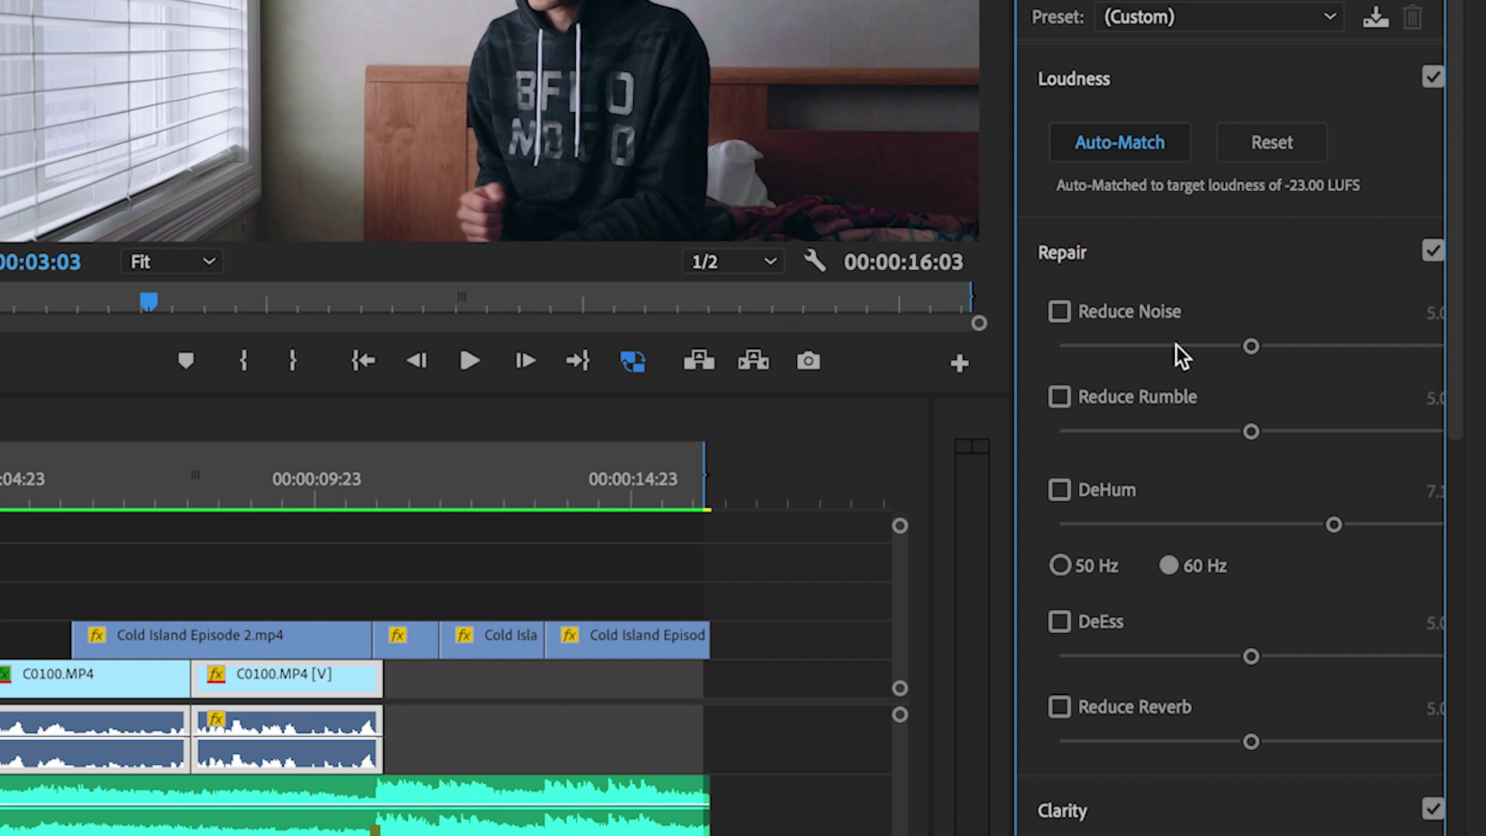
click(1060, 313)
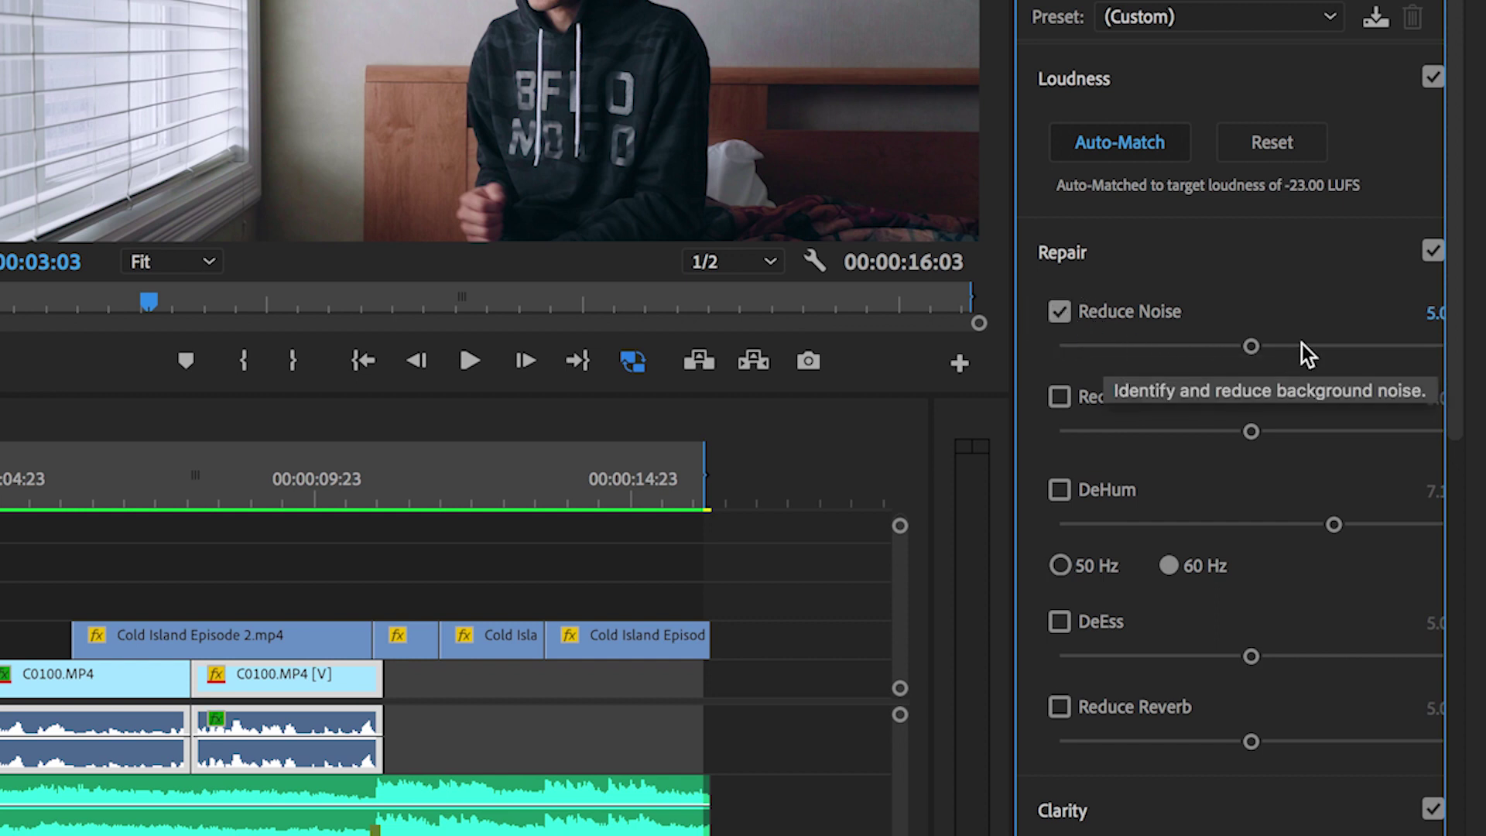
drag(1252, 346, 1068, 349)
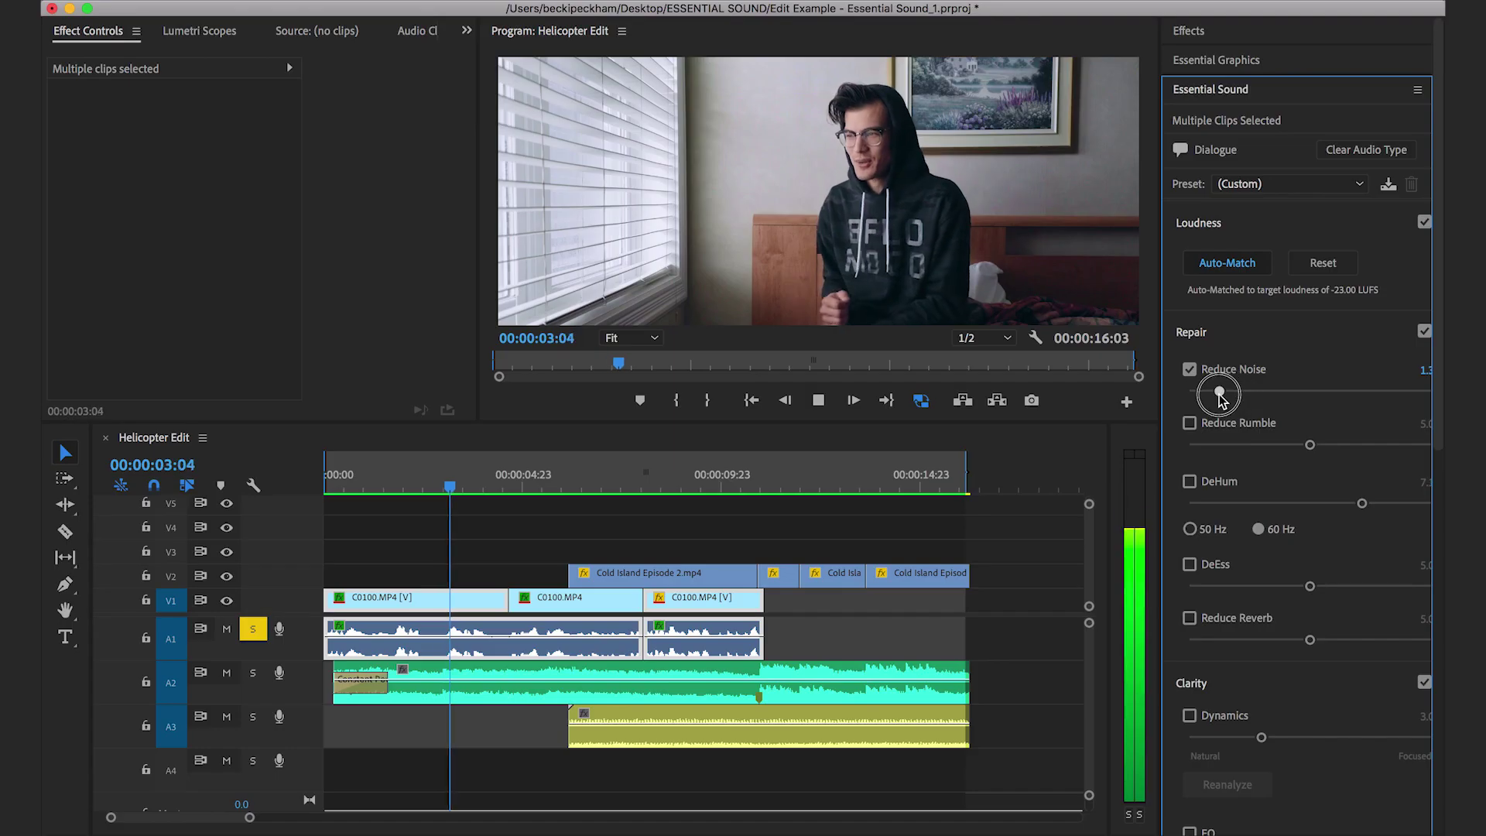
drag(1195, 394, 1421, 403)
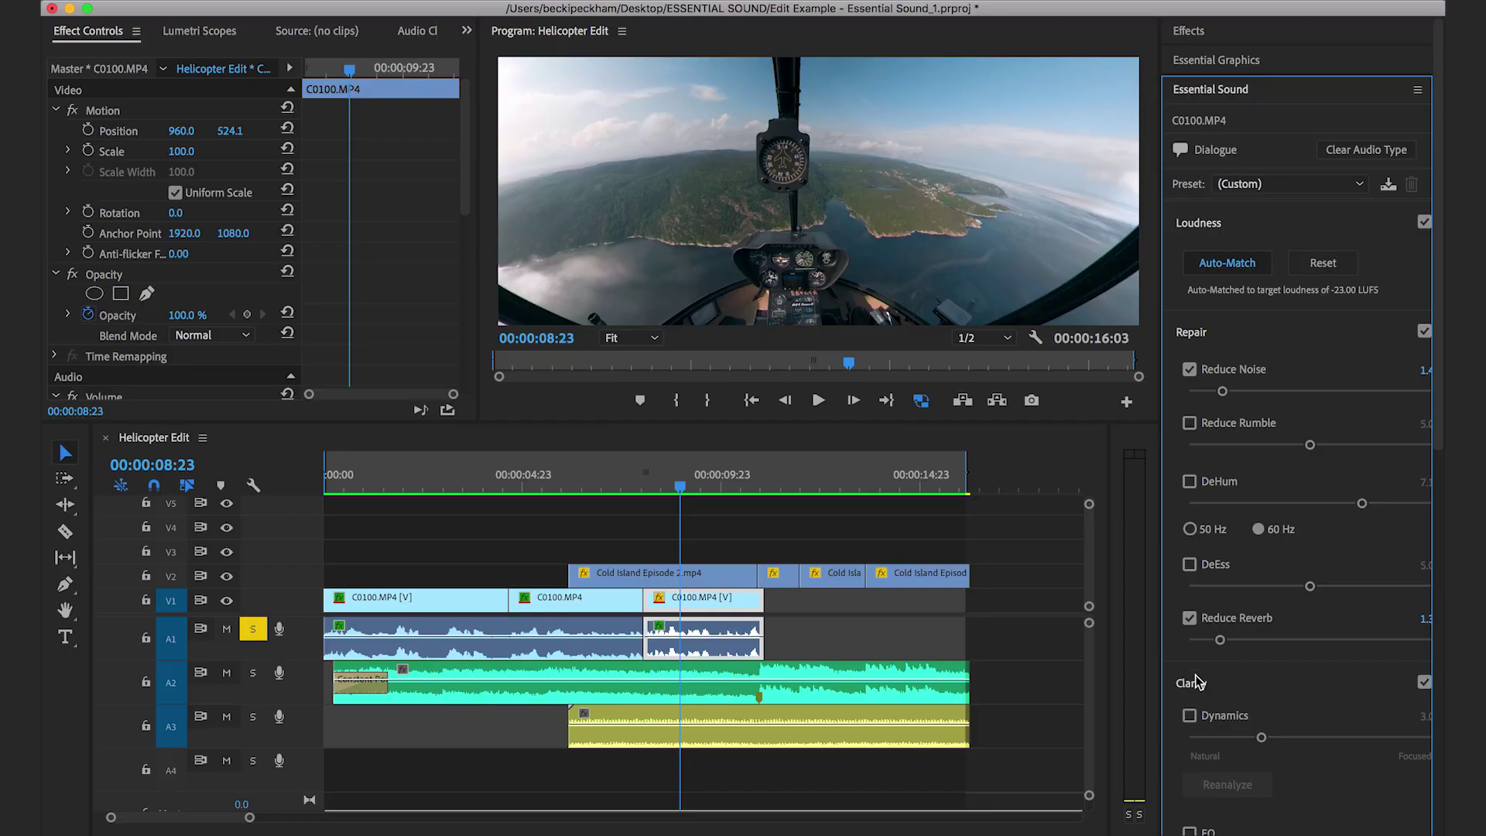
scroll(1196, 681, down, 2)
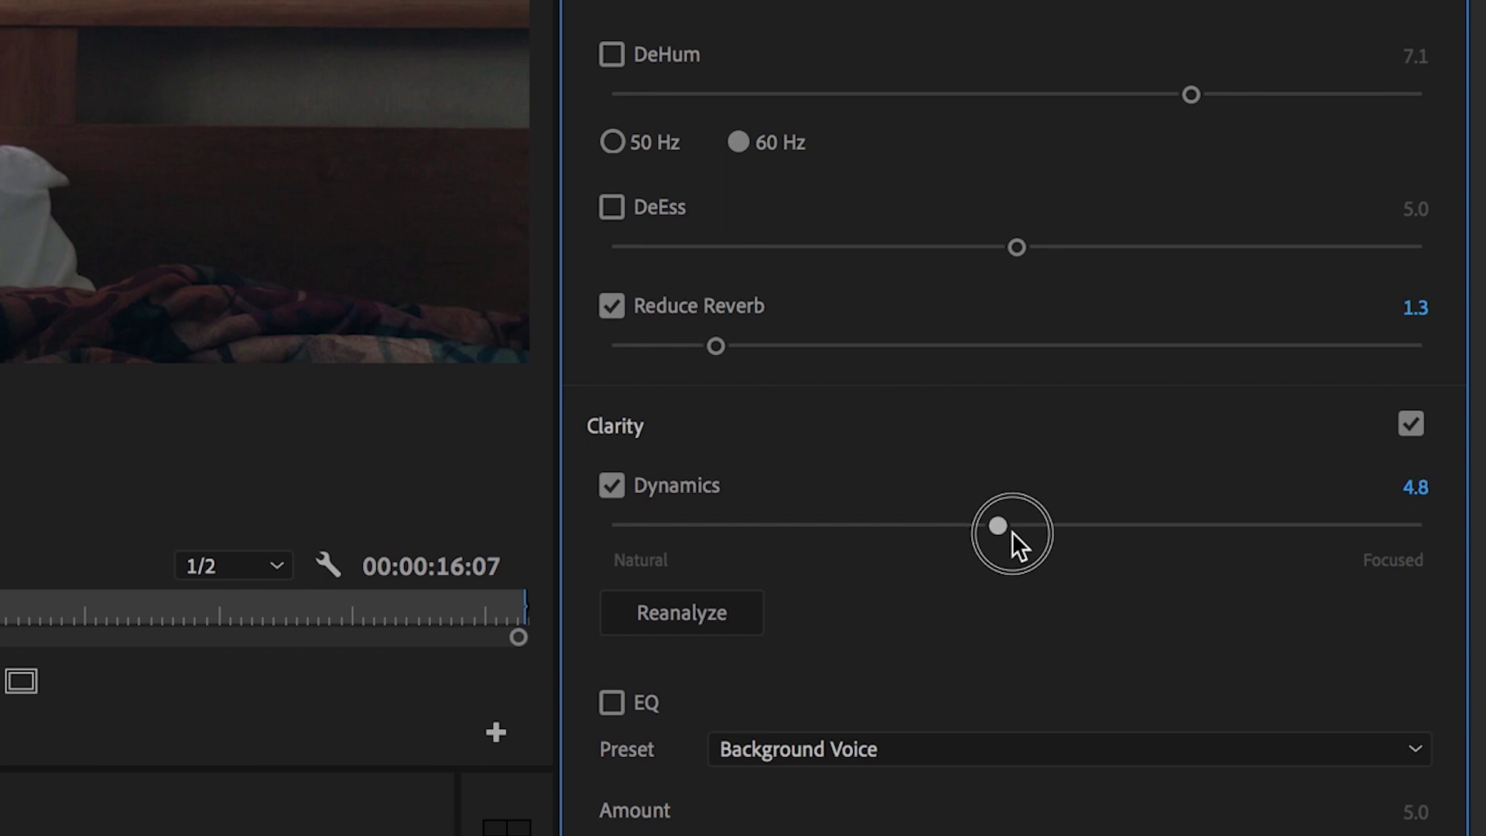
Set the dialogue's Clarity Dynamics slider to a low amount, around 1.6.
drag(1013, 533, 868, 528)
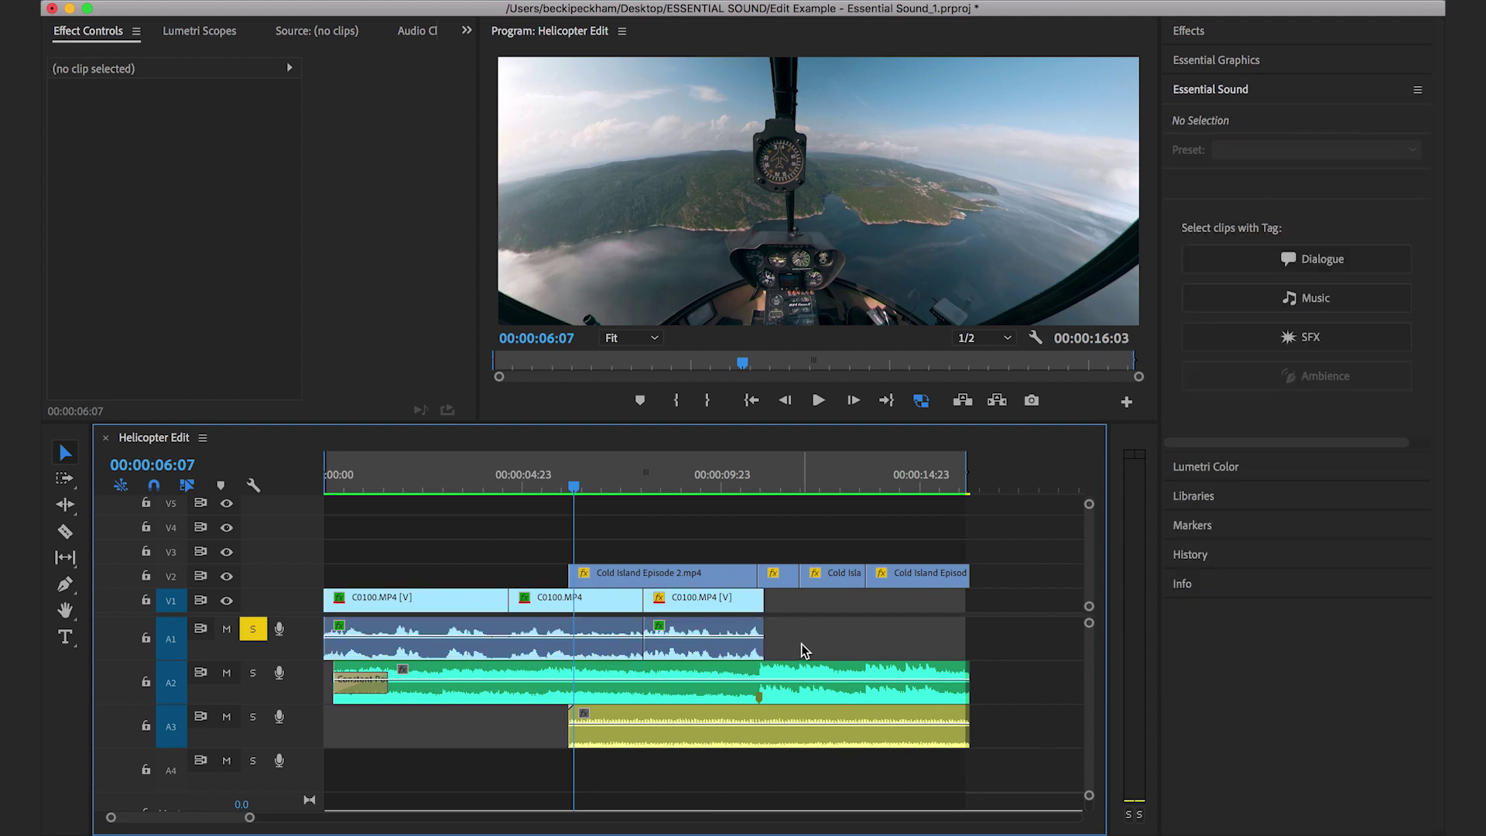
click(806, 651)
click(604, 633)
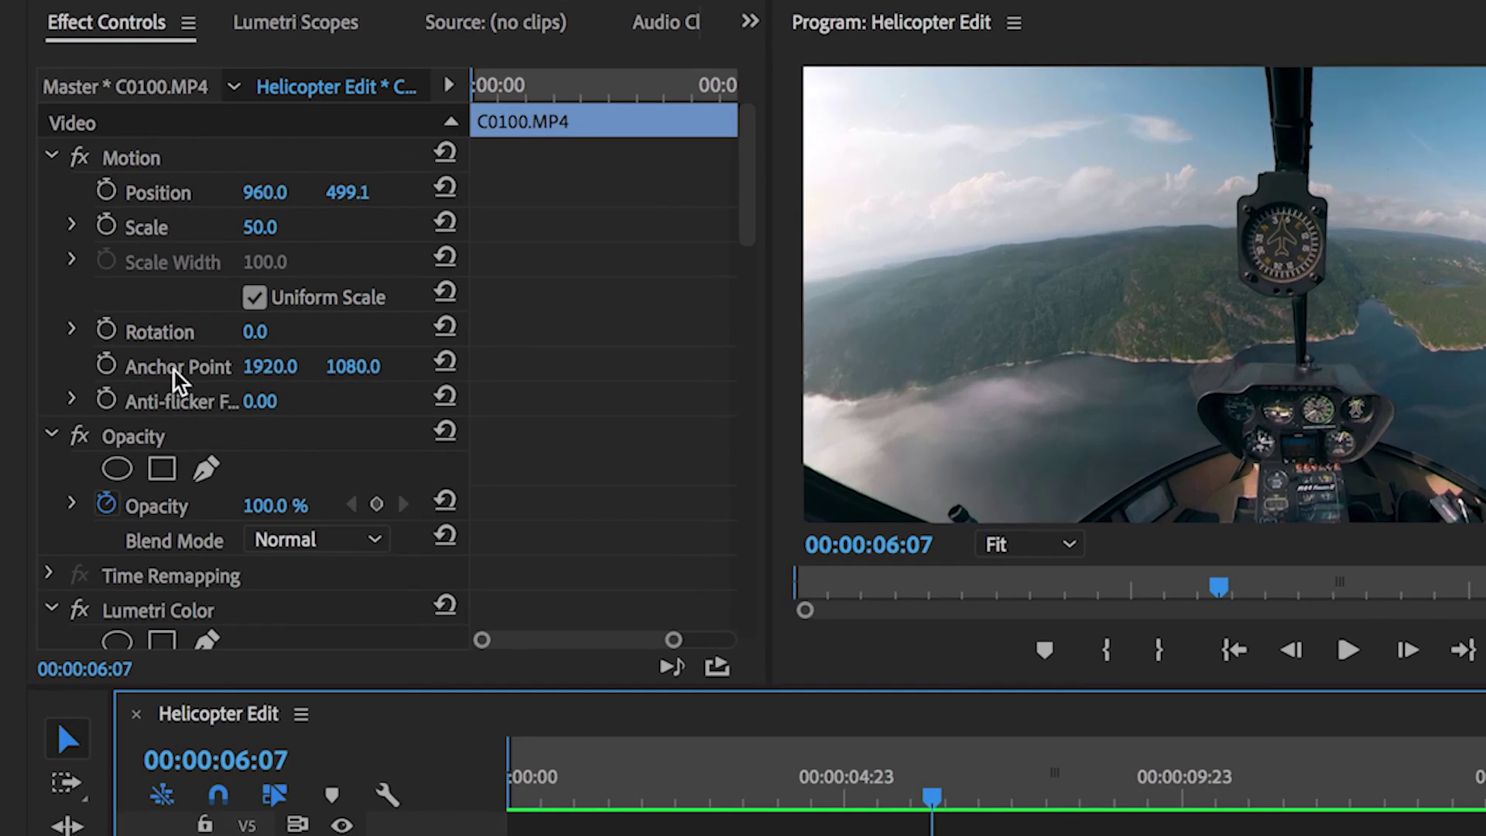
scroll(116, 408, down, 5)
scroll(116, 410, down, 5)
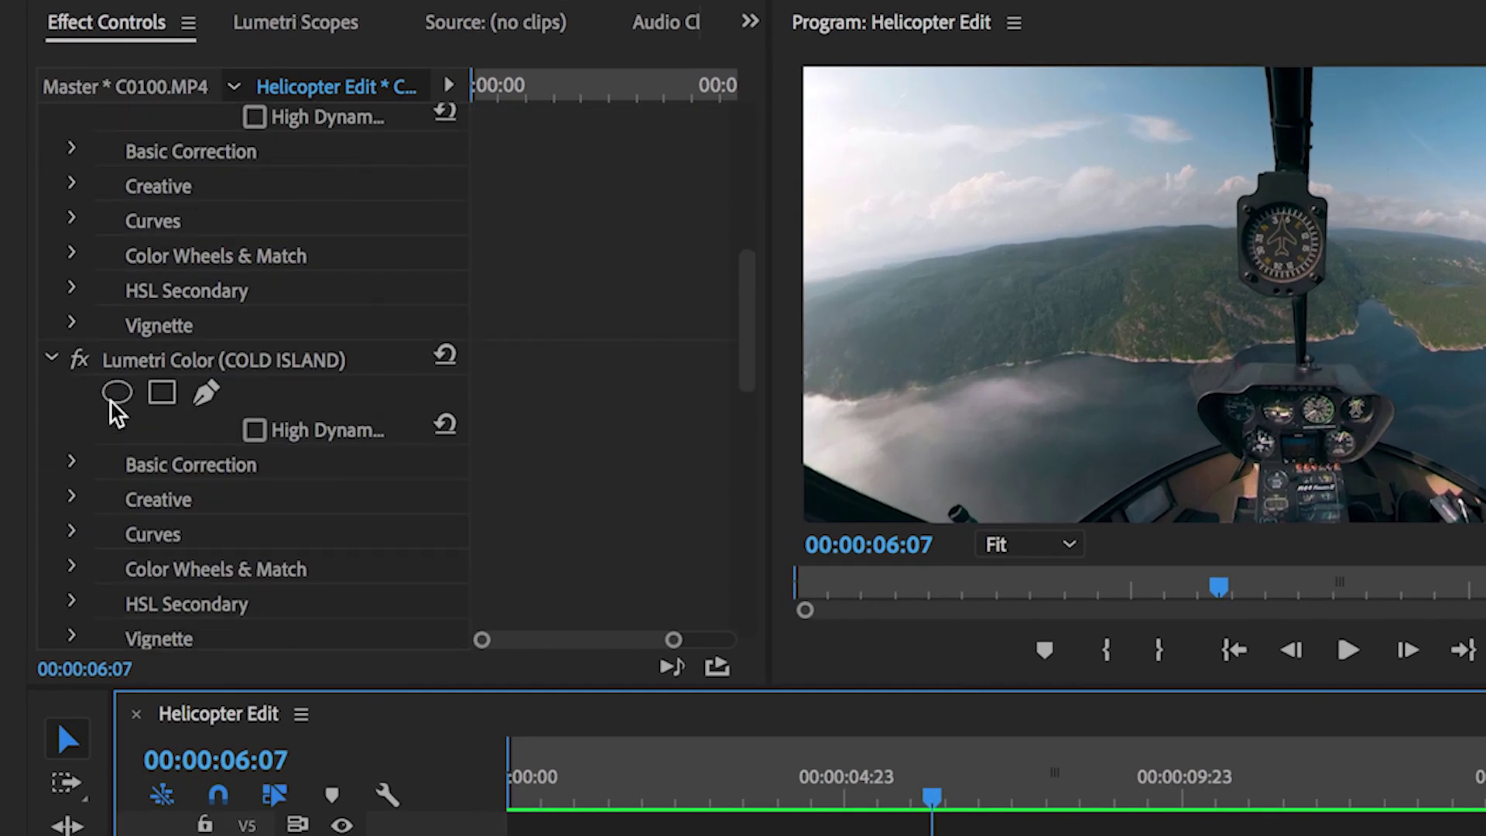
scroll(117, 411, down, 2)
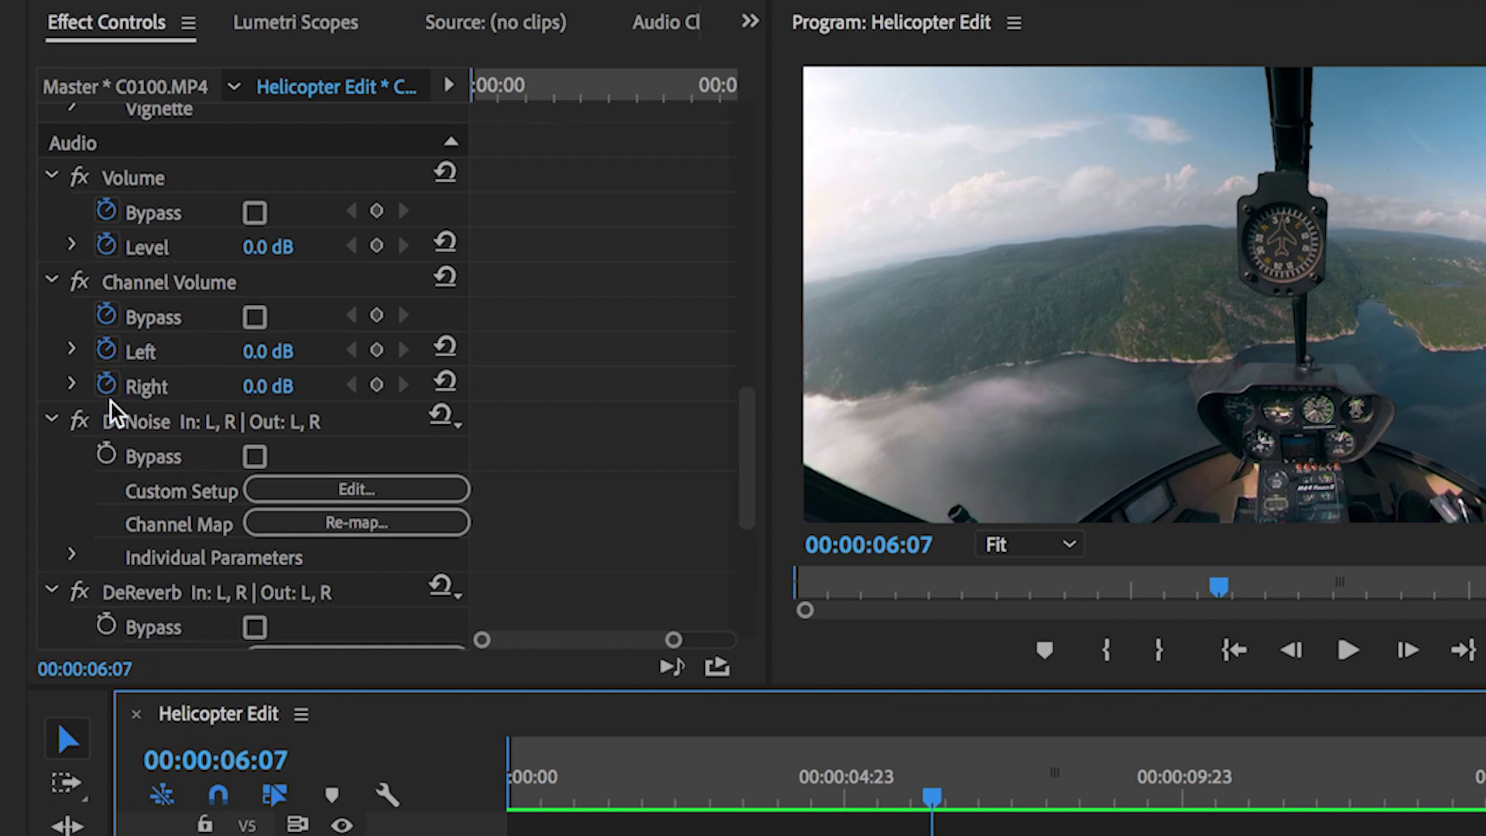
scroll(116, 411, down, 1)
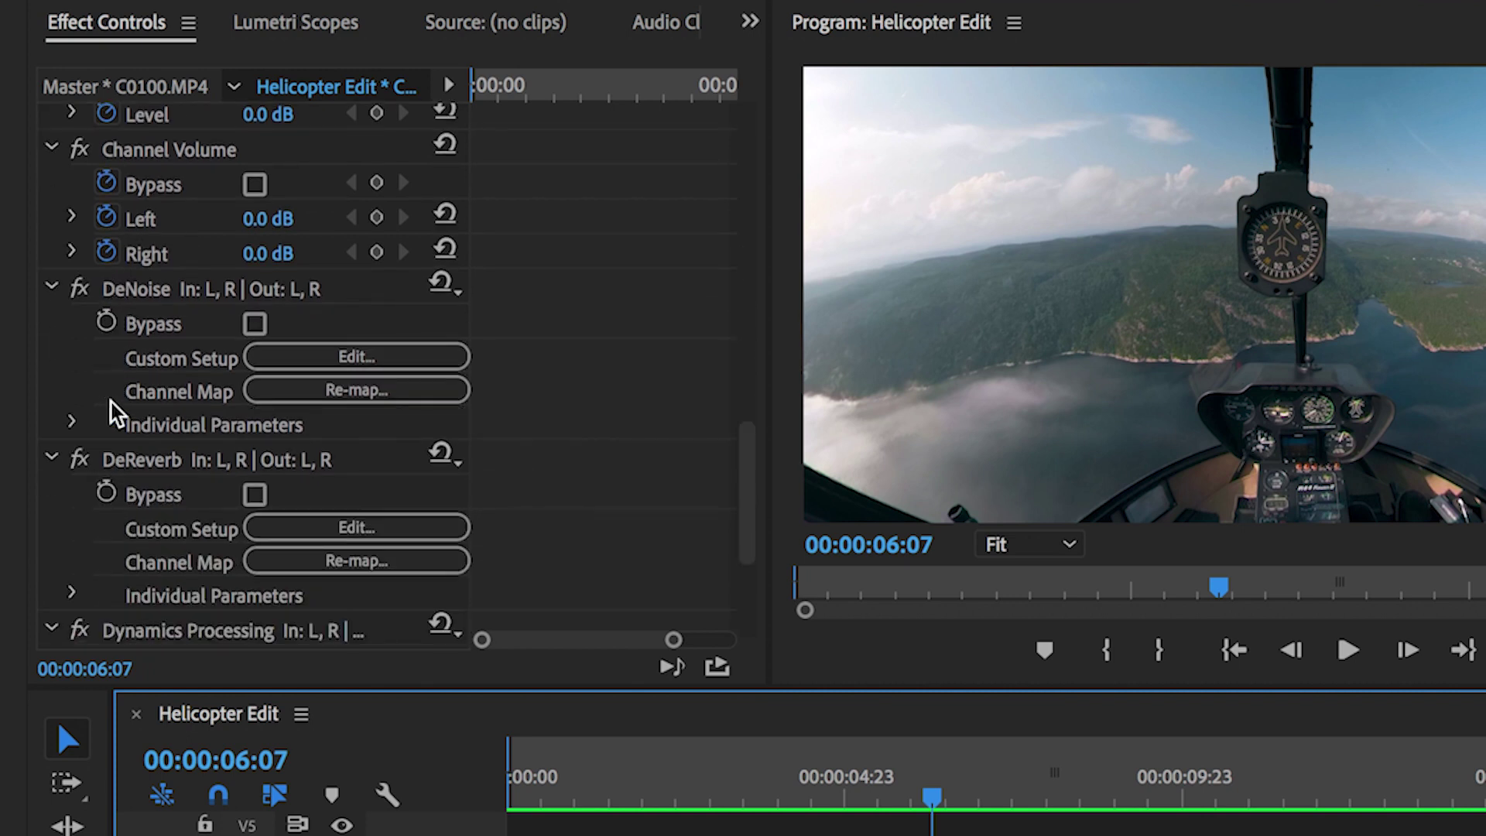
scroll(248, 348, up, 1)
click(334, 381)
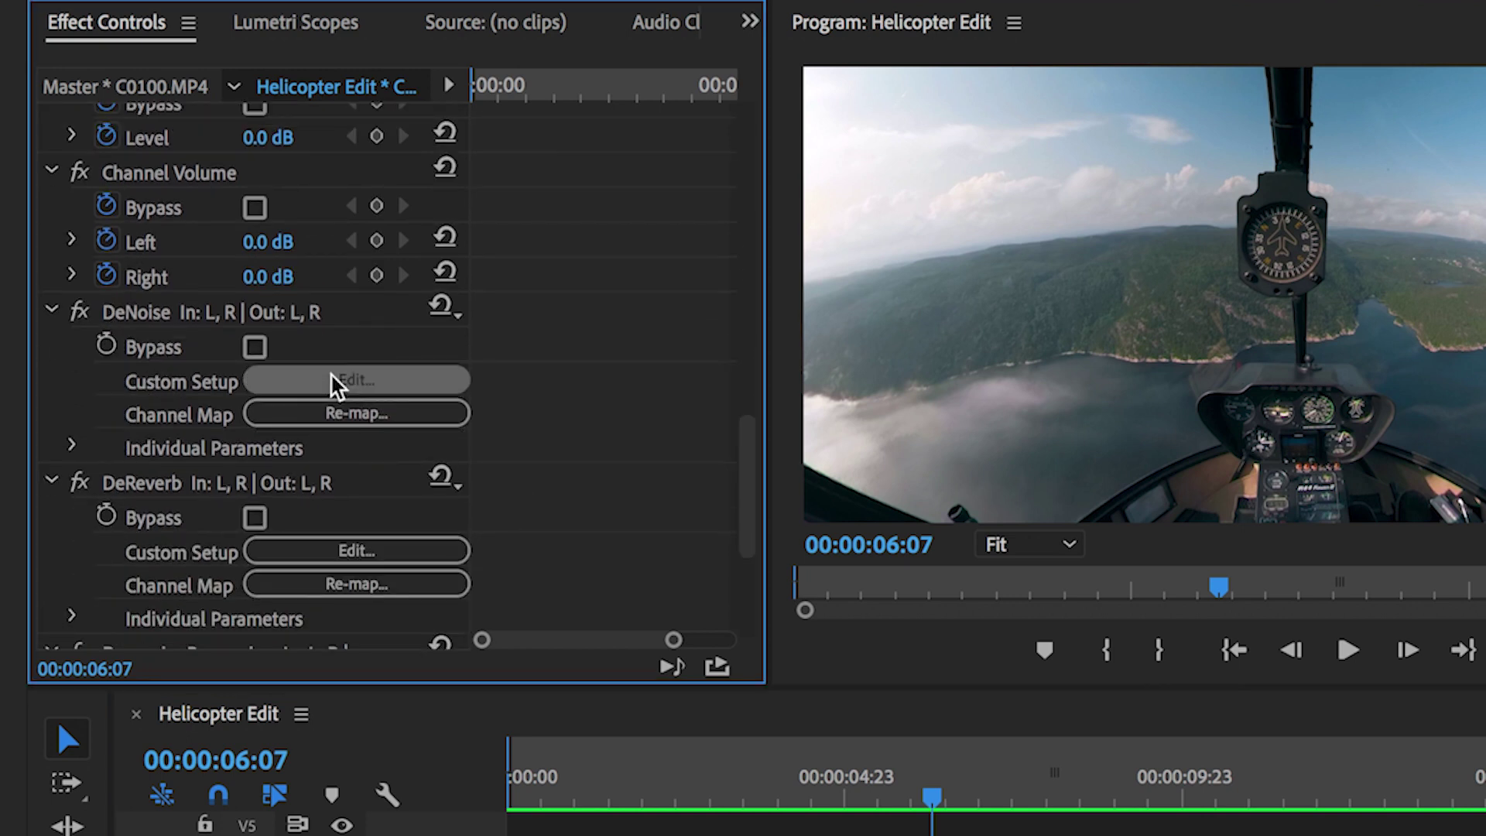
key(space)
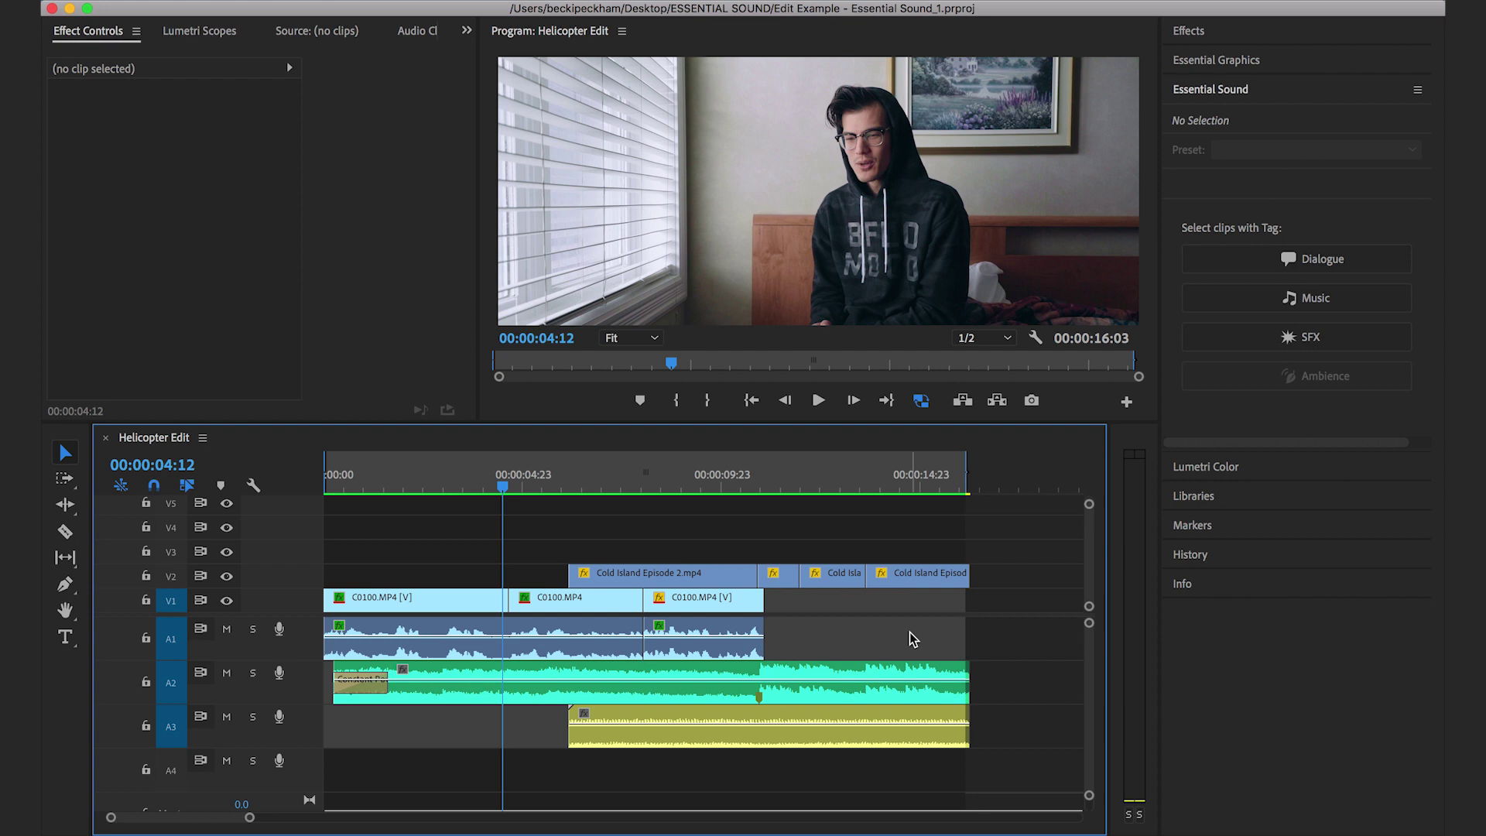
Auto-match the A2 music clip's loudness to -25 LUFS and play the edit from near the start.
click(884, 665)
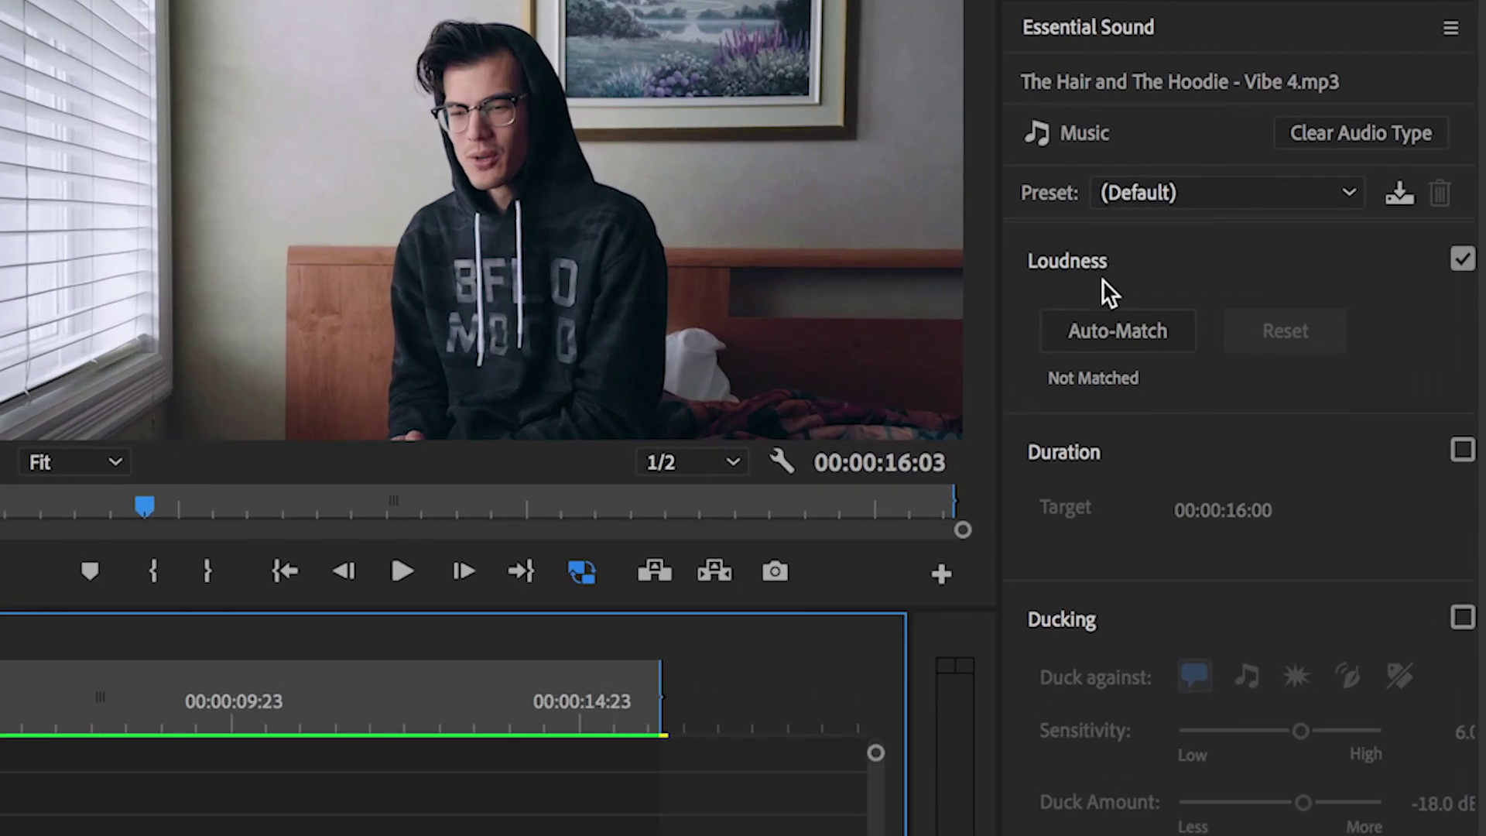
click(1103, 331)
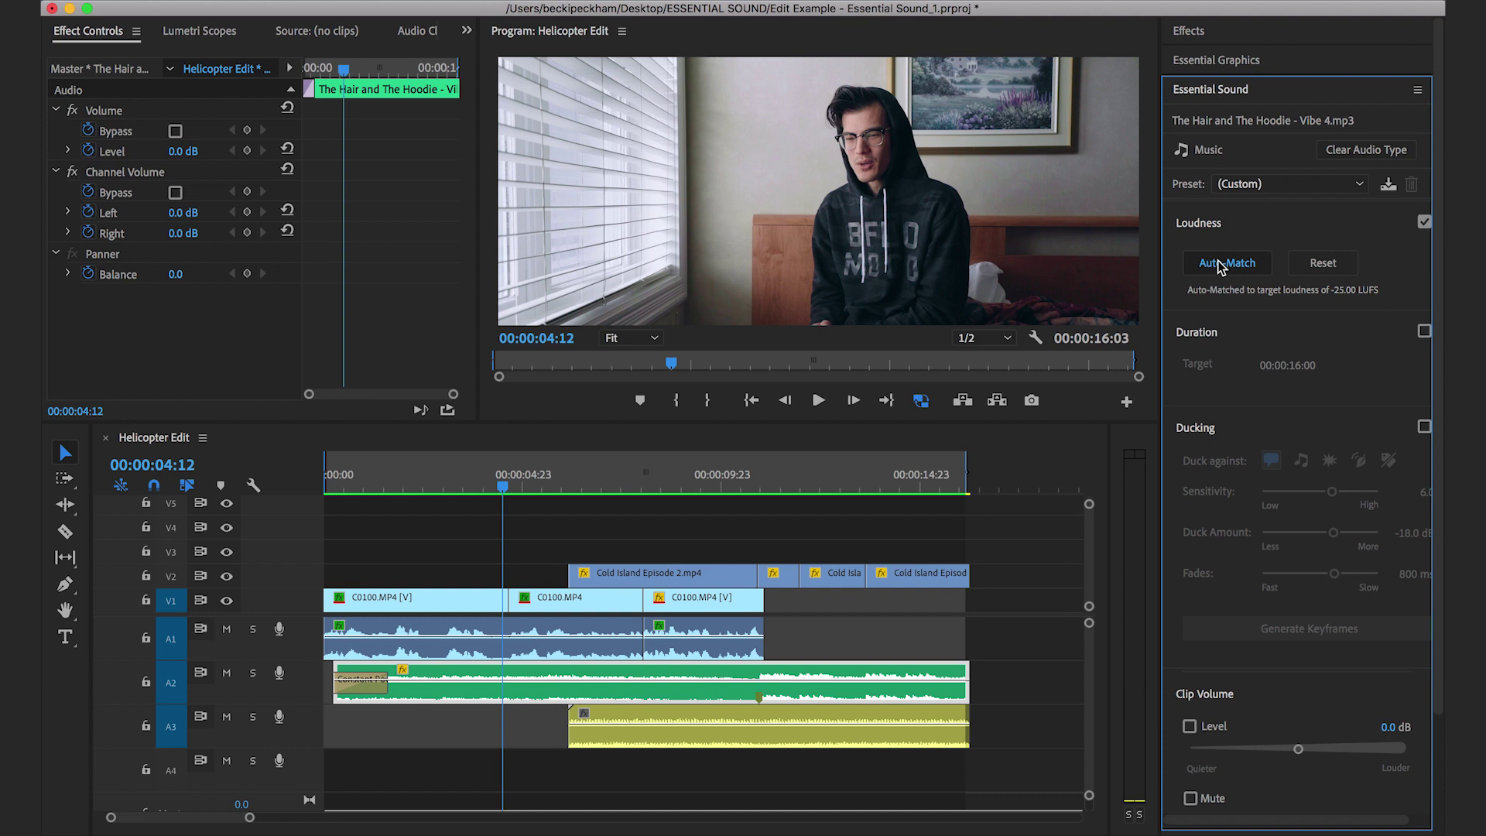
click(349, 487)
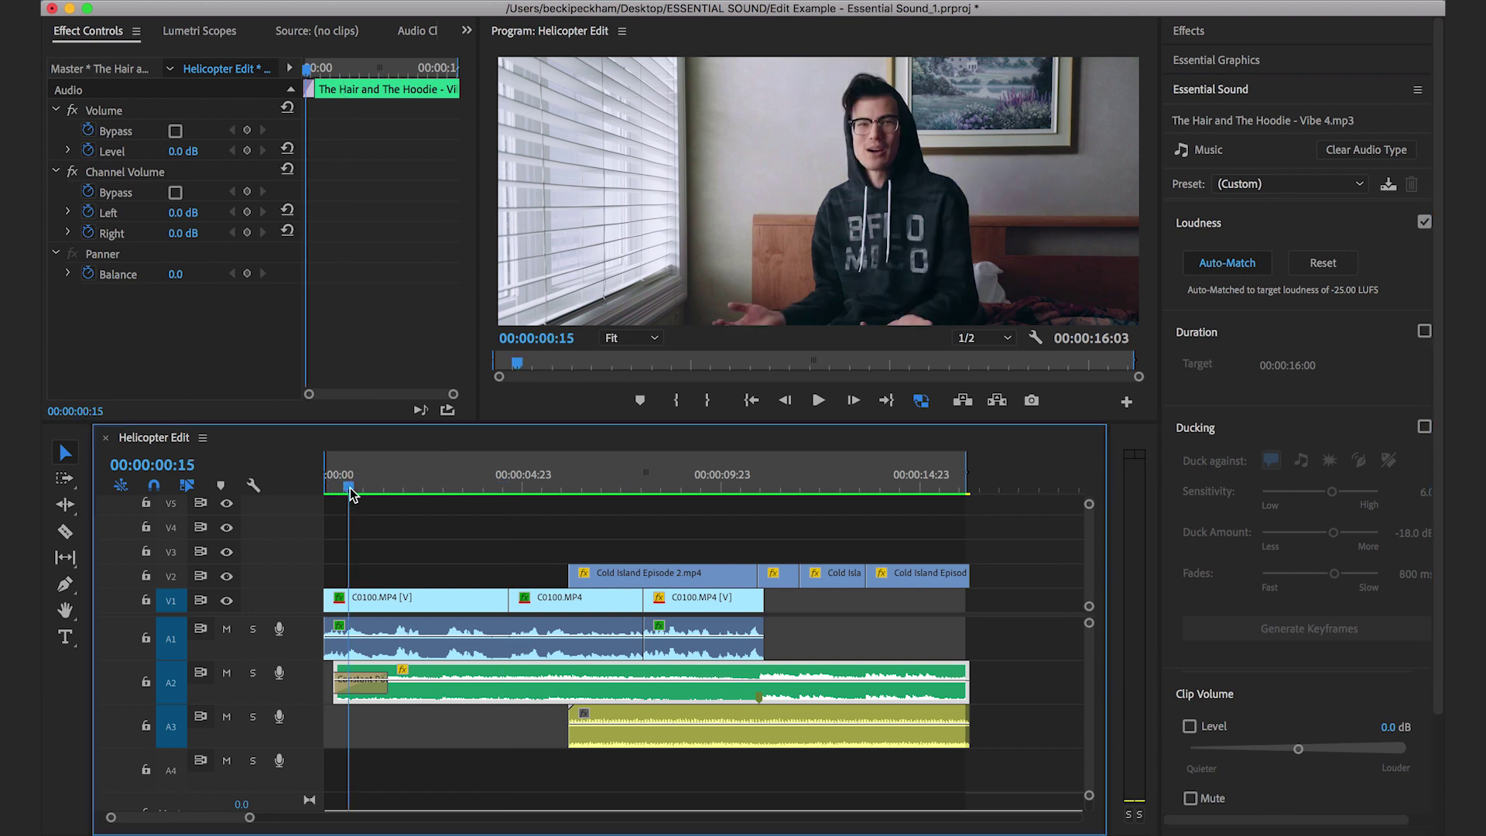
click(344, 601)
key(space)
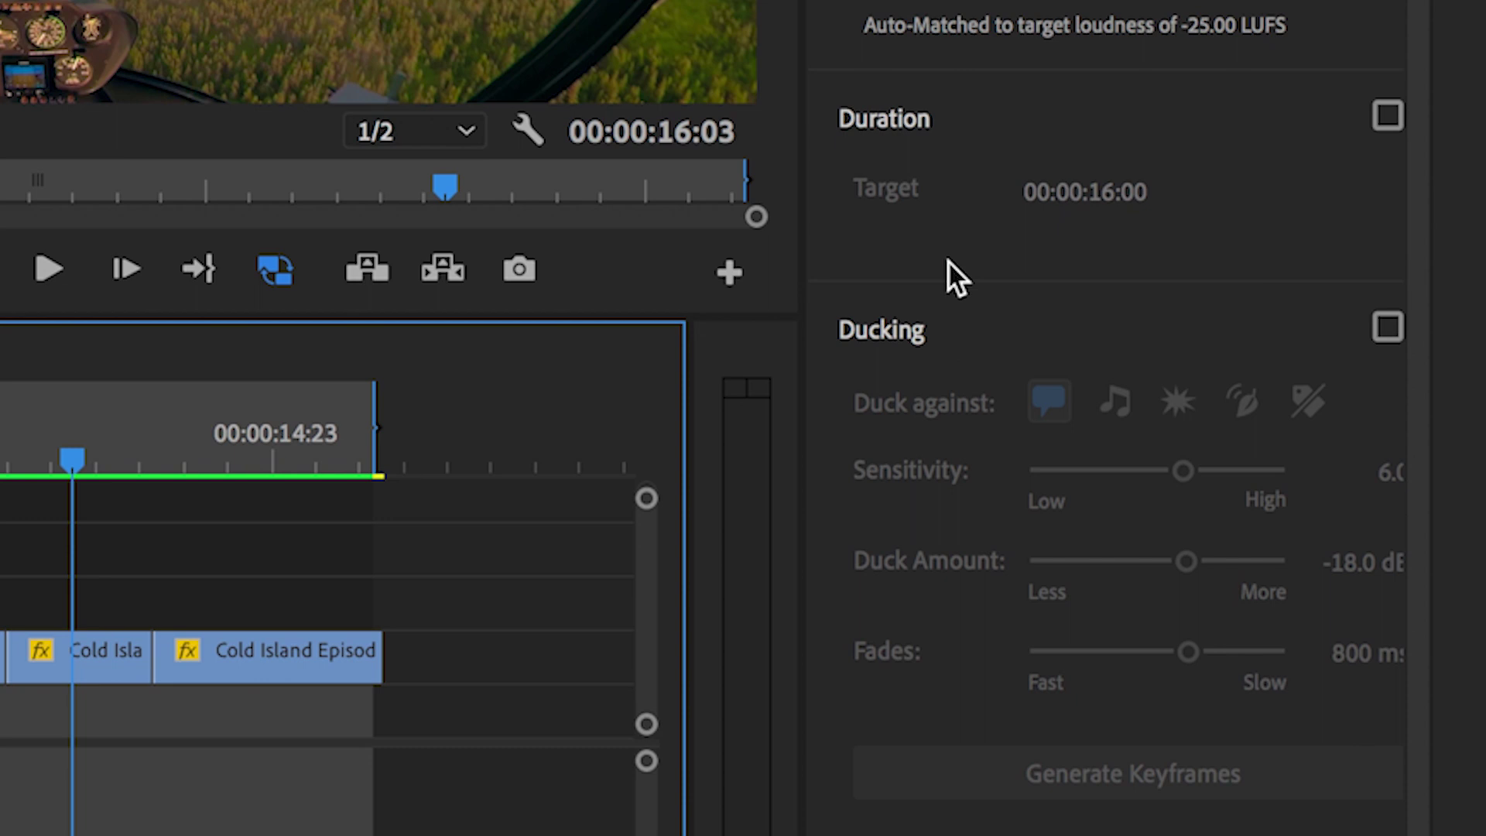
Enable Ducking against dialogue on the music and generate its volume keyframes (-18.0 dB, 800 ms fades).
click(1386, 332)
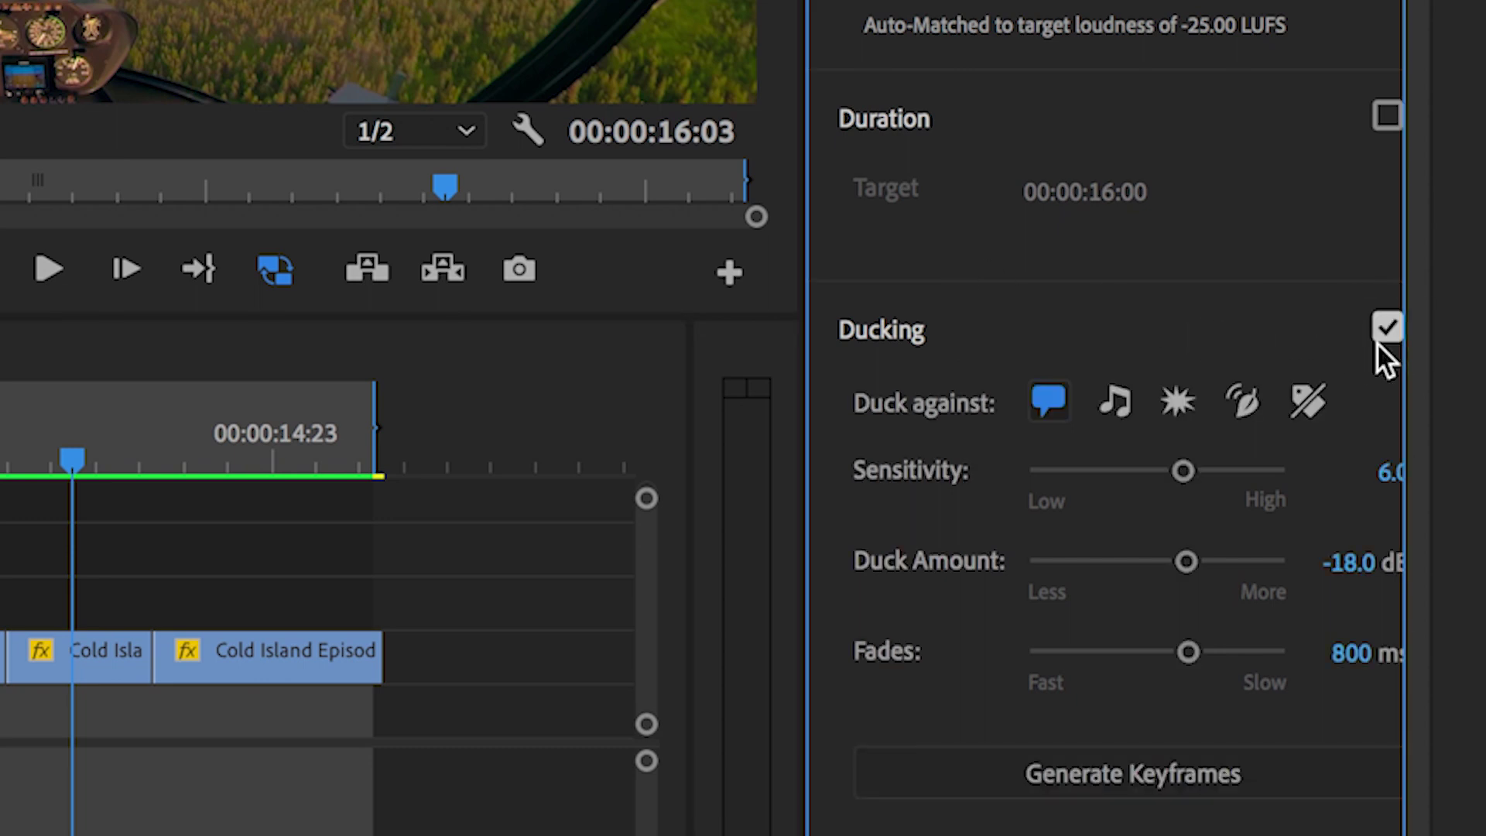
click(1145, 778)
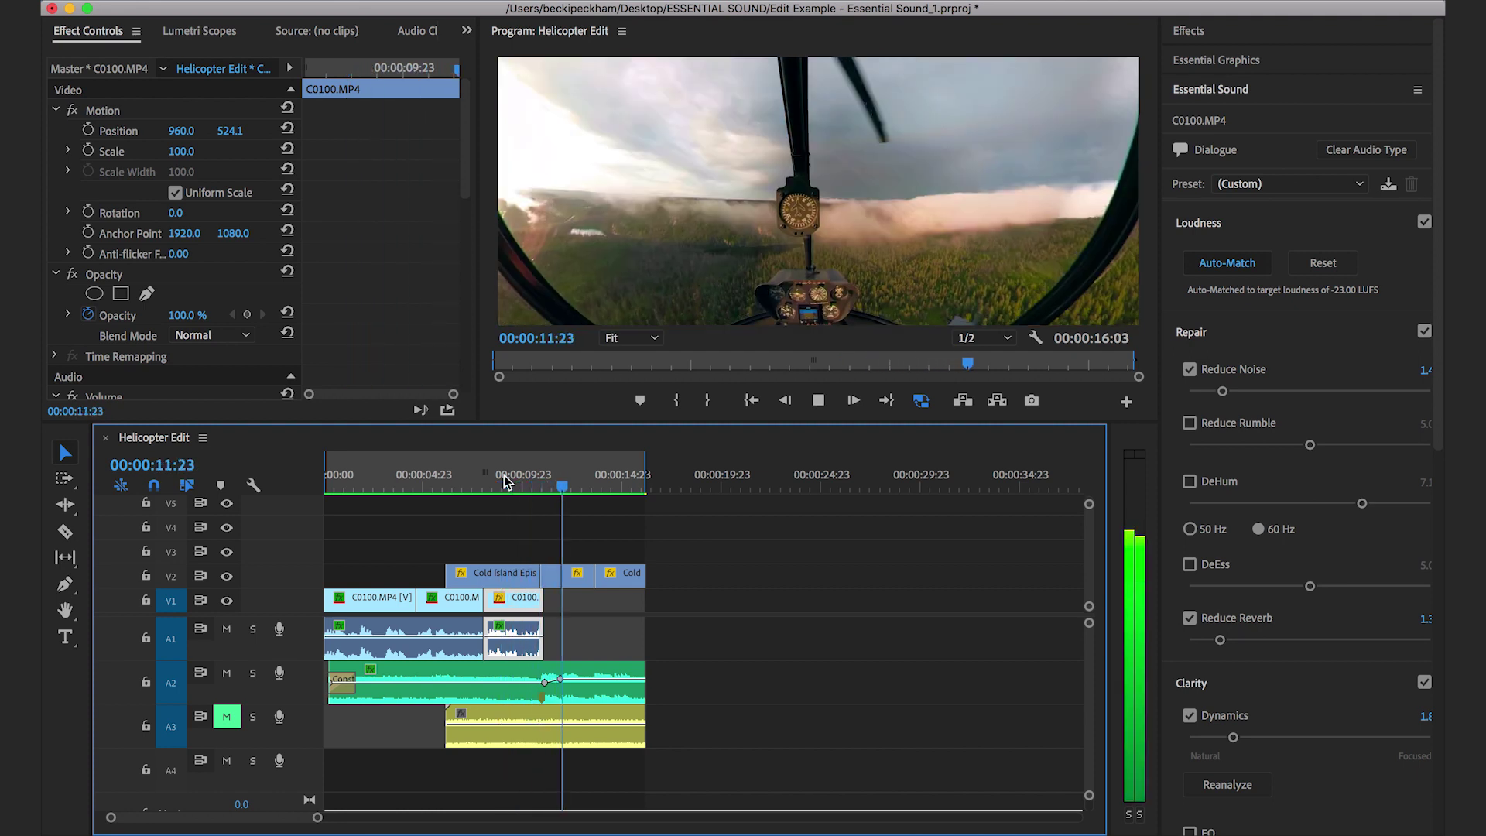
Stop playback and select the helicopter sound-effects clip on A3.
key(space)
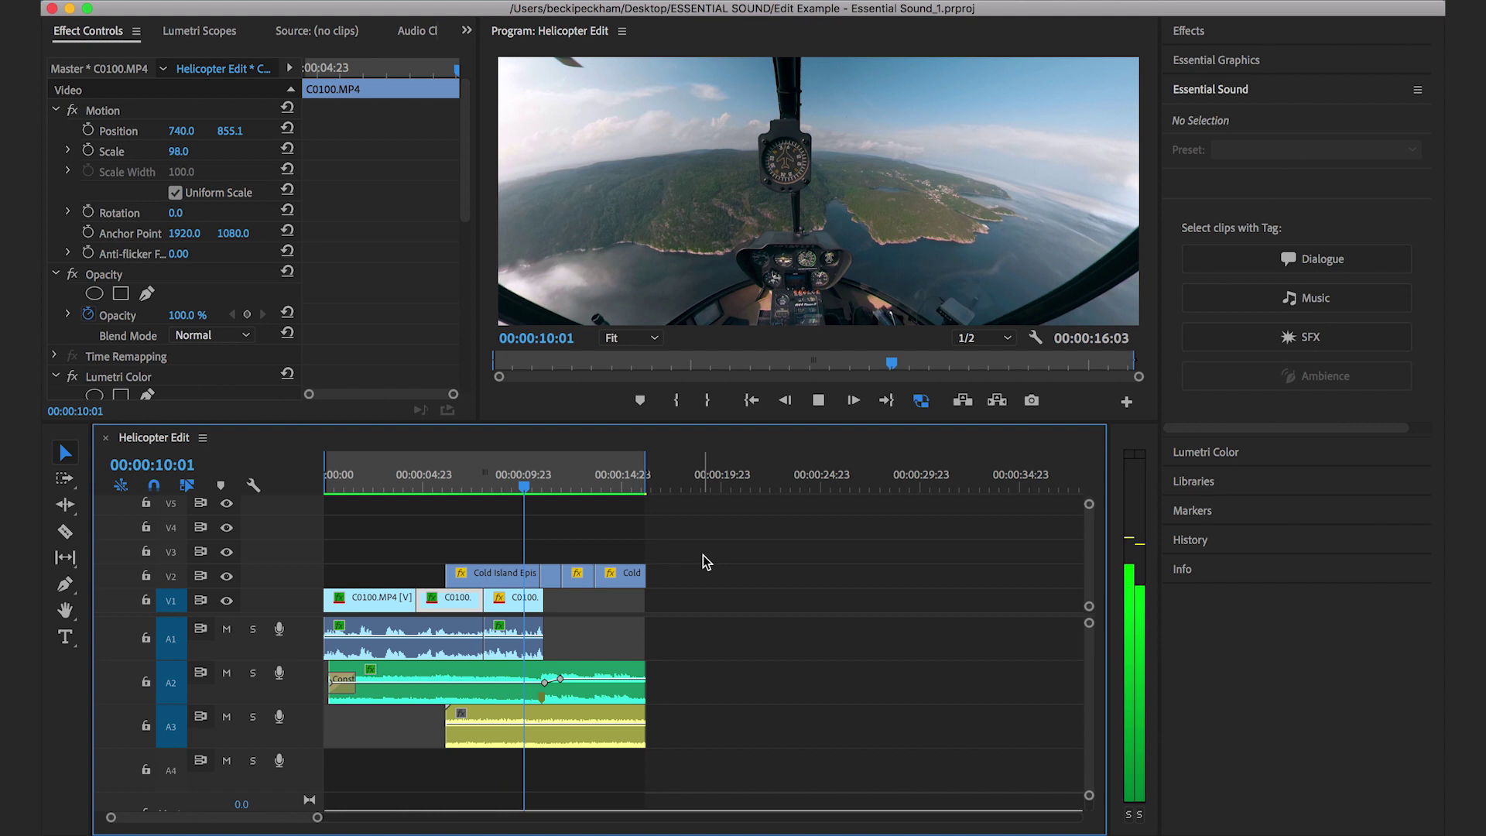
click(600, 741)
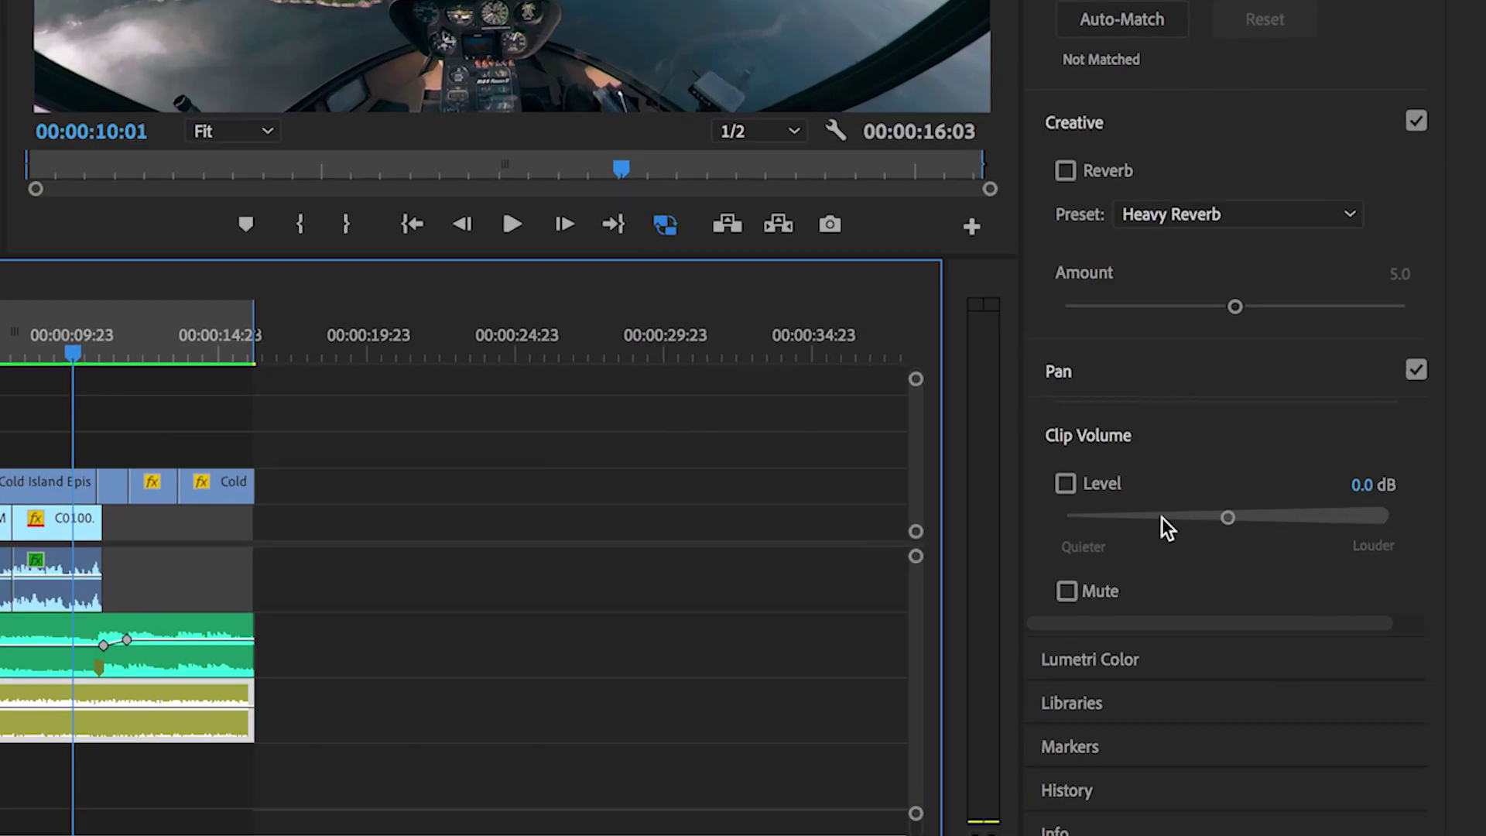